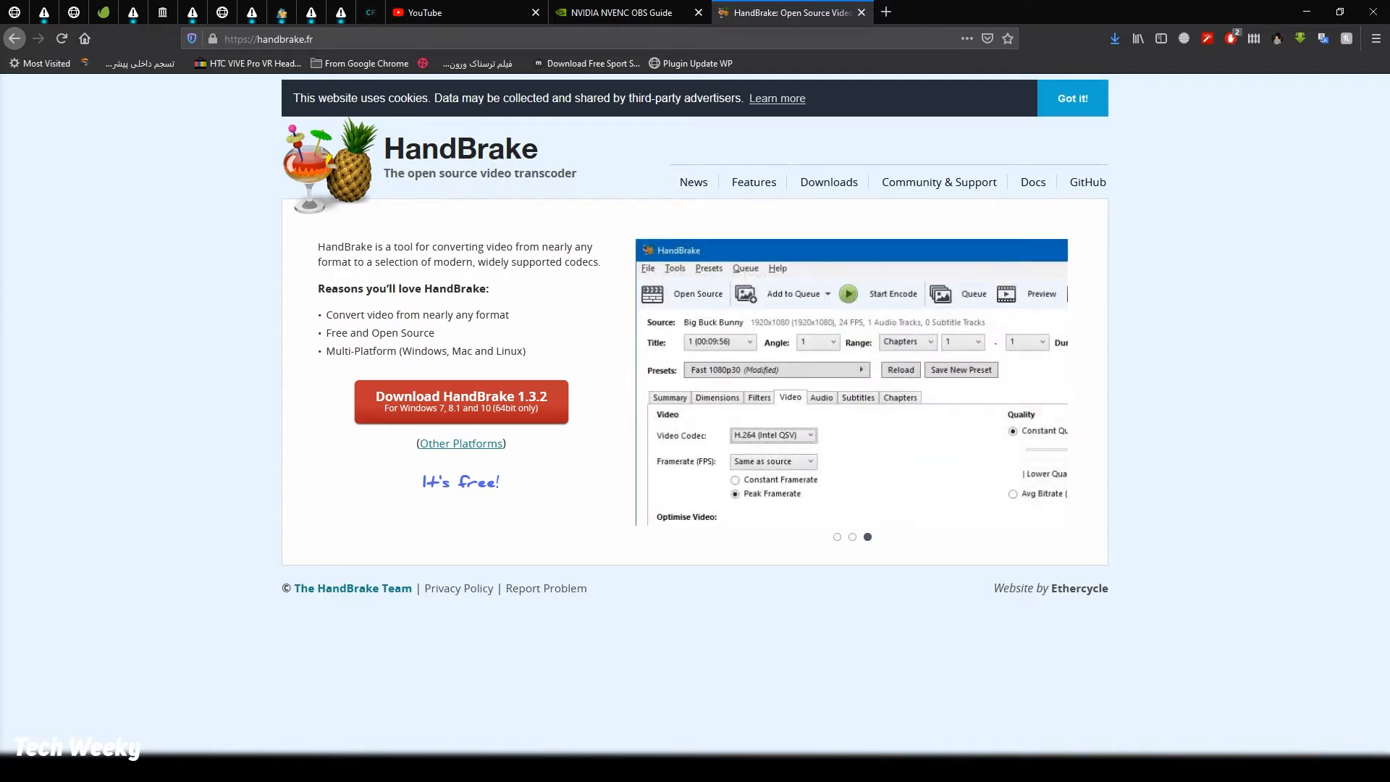
- Launch HandBrake to show its source selection
{"action": "left_click", "coordinate": [602, 768]}
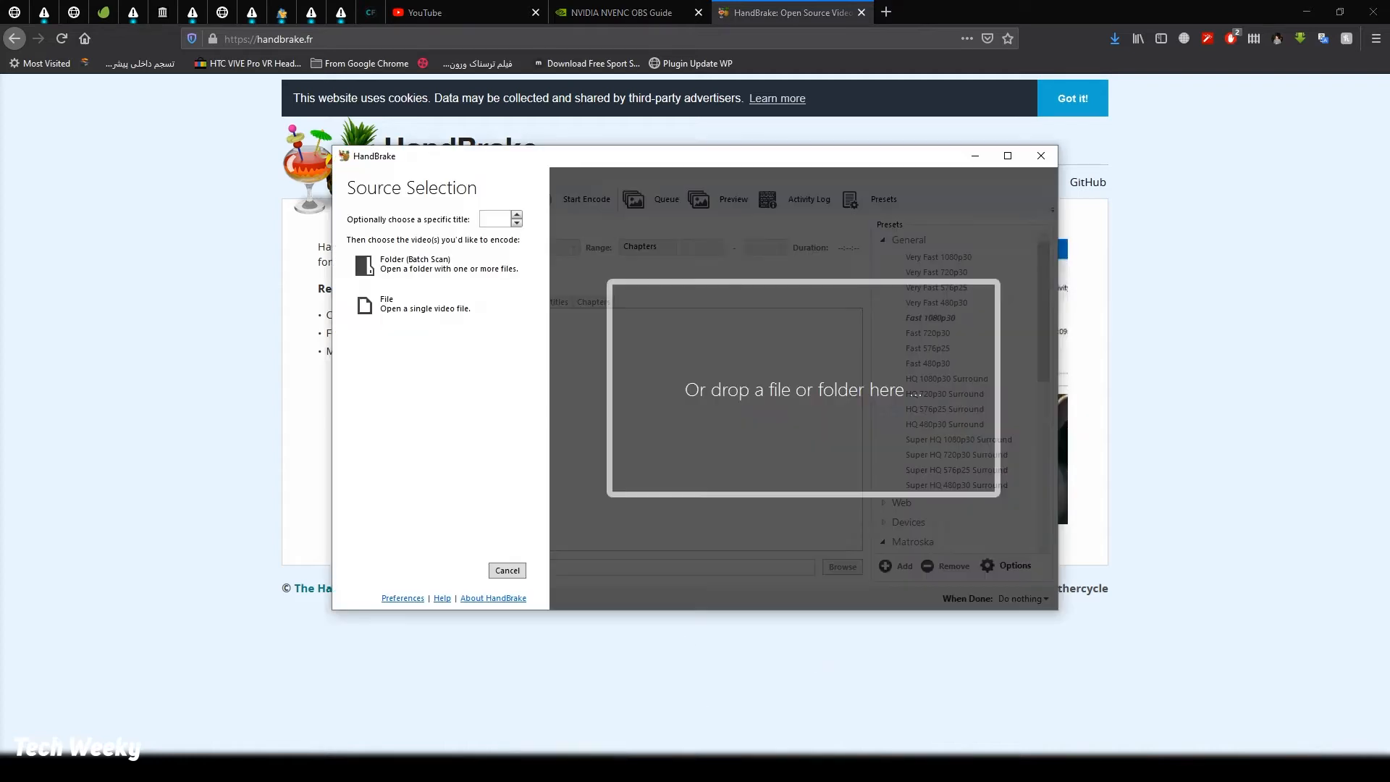
- Search Windows for "hand" and examine the taskbar pinning option offered for the HandBrake app
{"action": "key", "text": "super"}
{"action": "type", "text": "hand"}
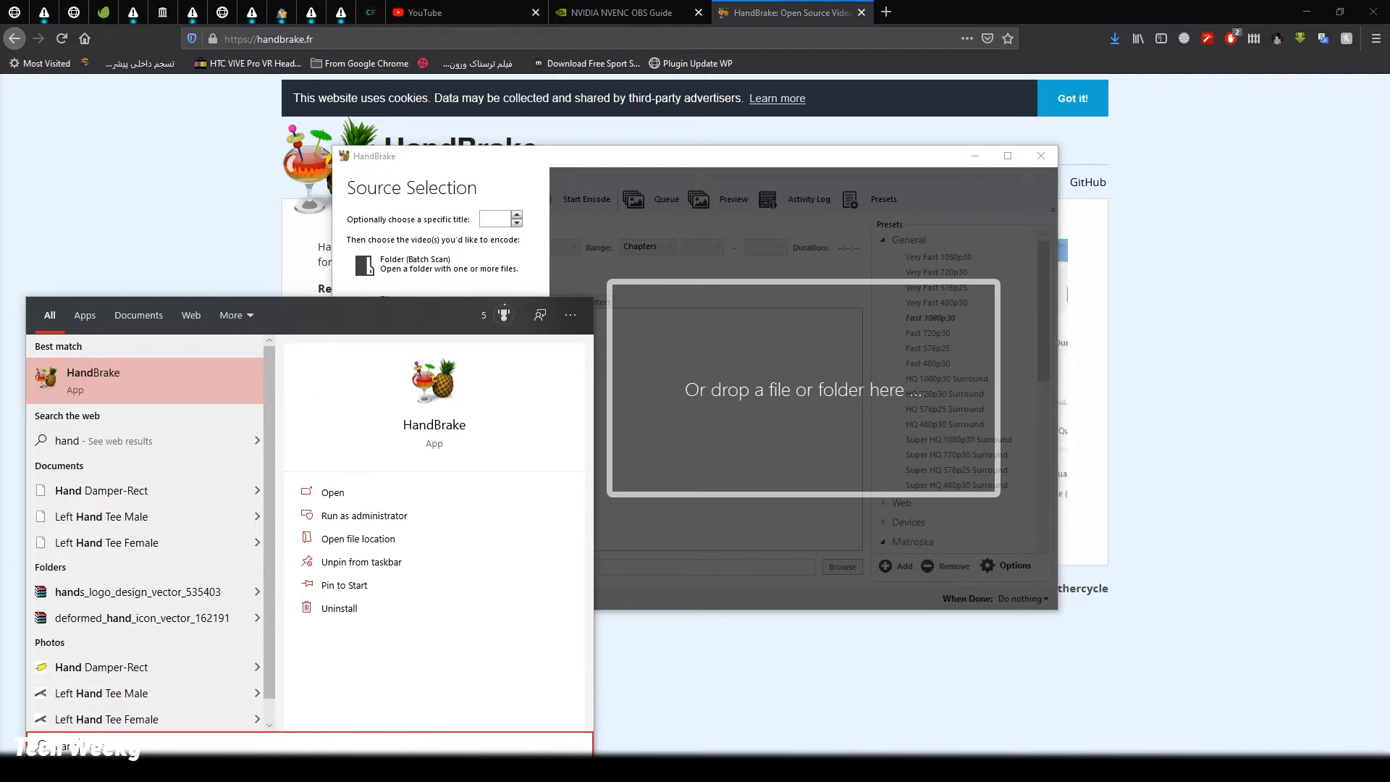
{"action": "mouse_move", "coordinate": [600, 768]}
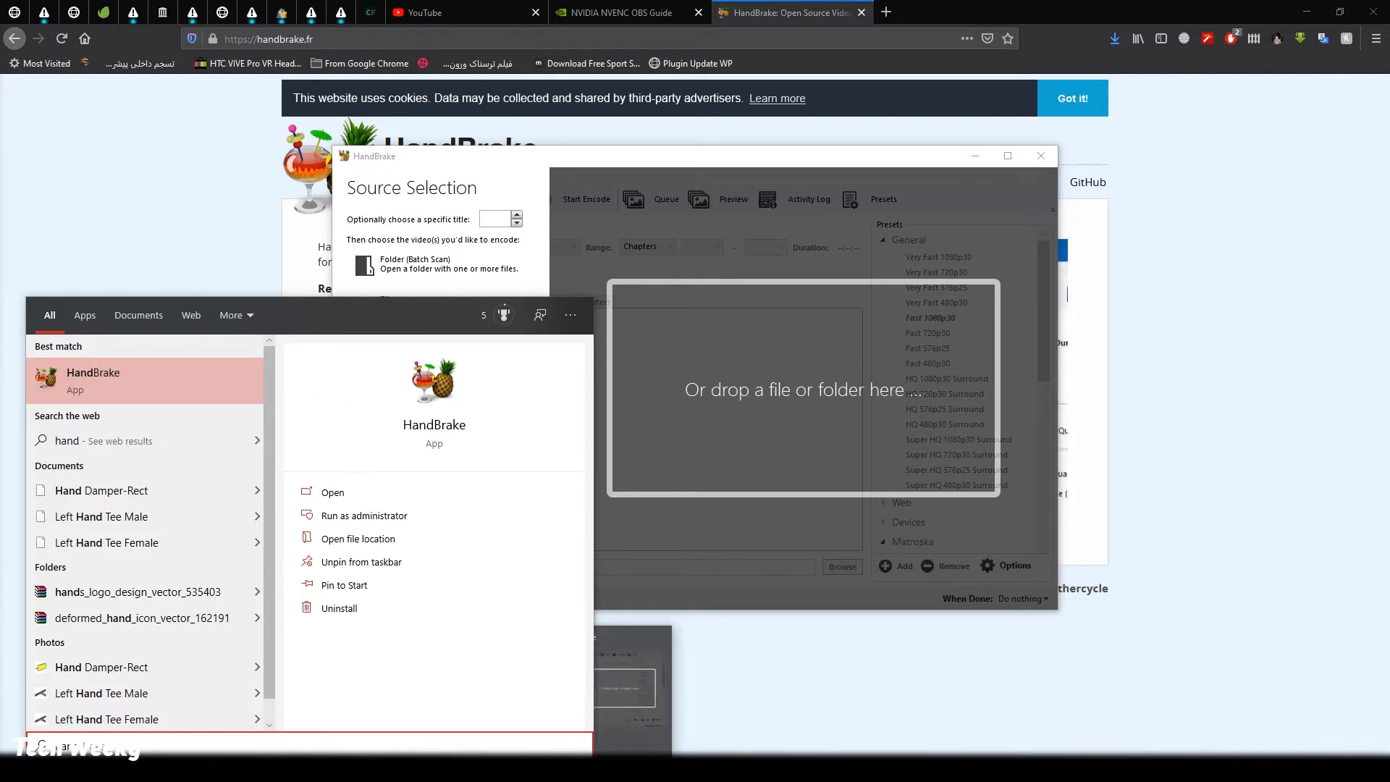
{"action": "right_click", "coordinate": [103, 395]}
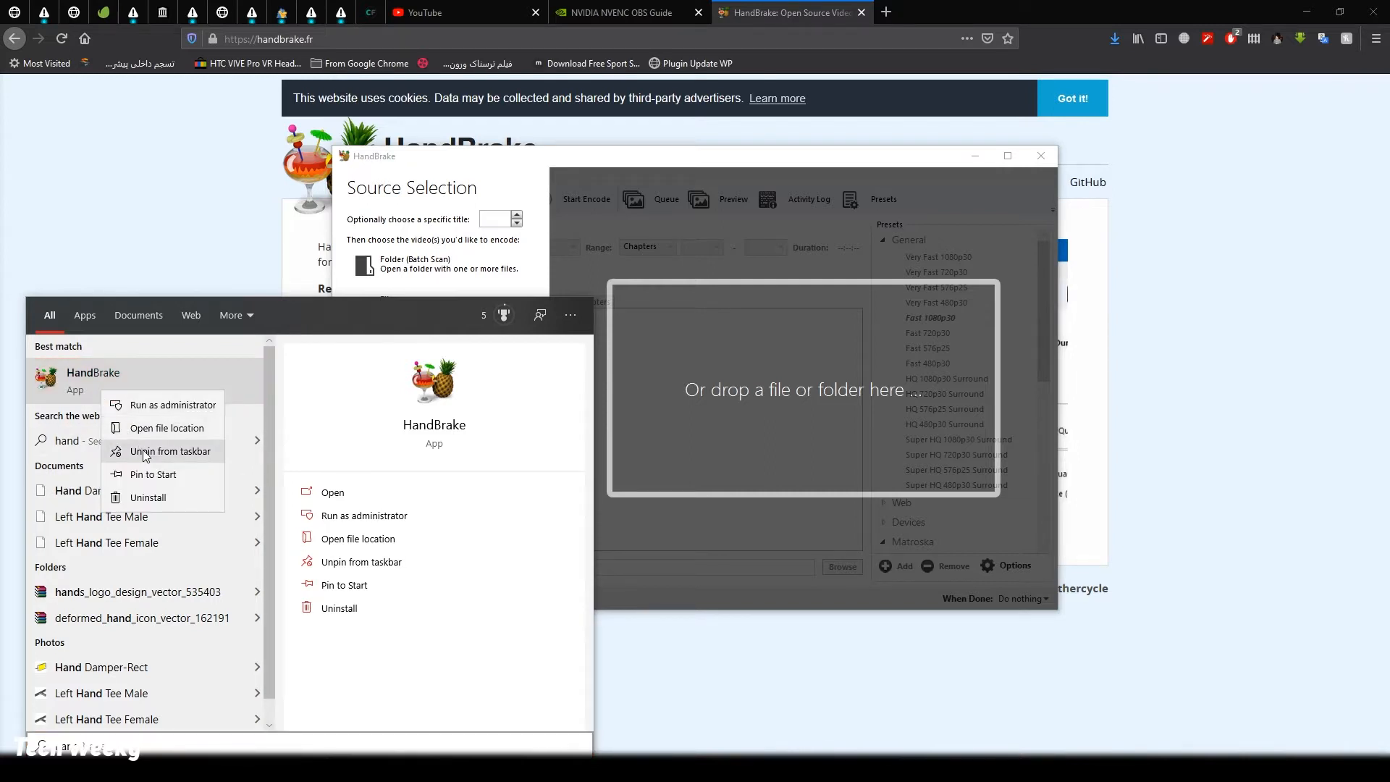
{"action": "right_click", "coordinate": [92, 378]}
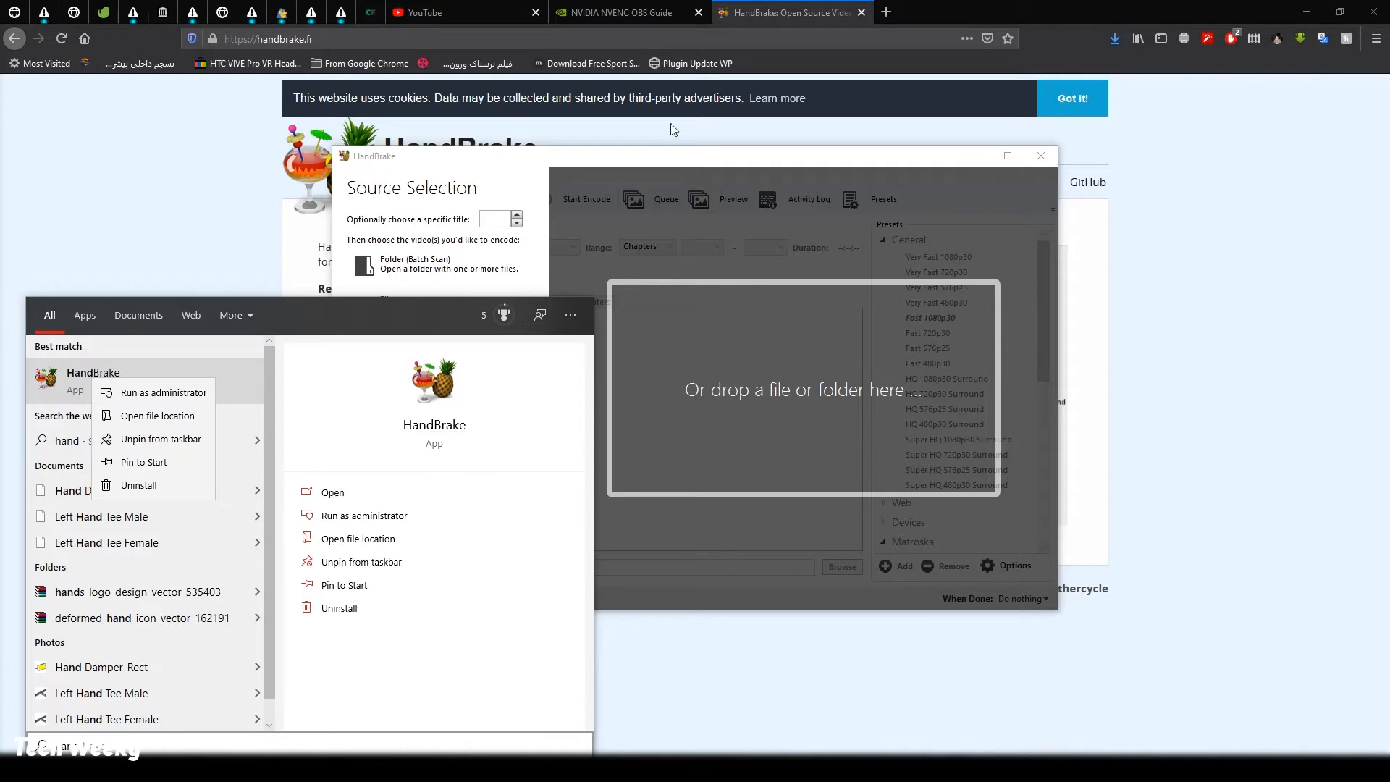
{"action": "left_click", "coordinate": [796, 134]}
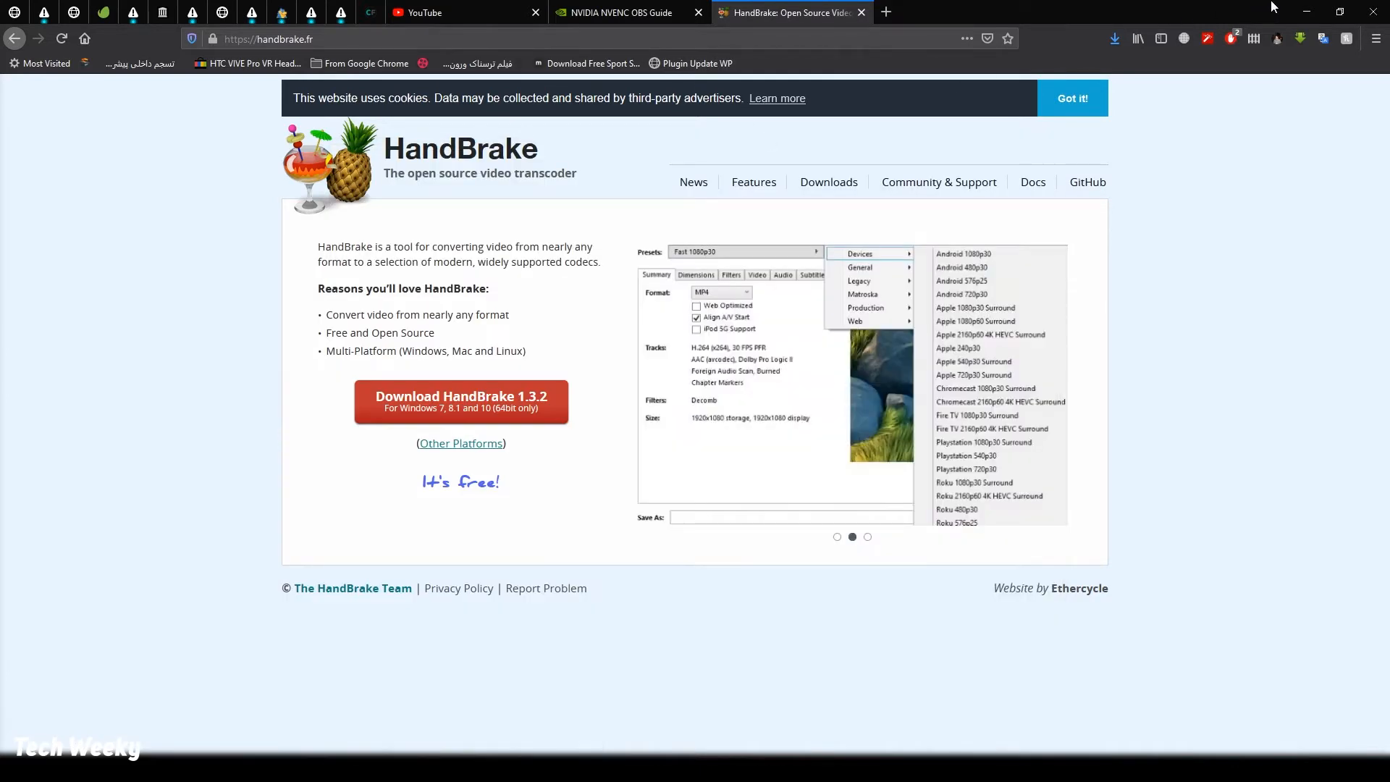
{"action": "left_click", "coordinate": [1307, 12]}
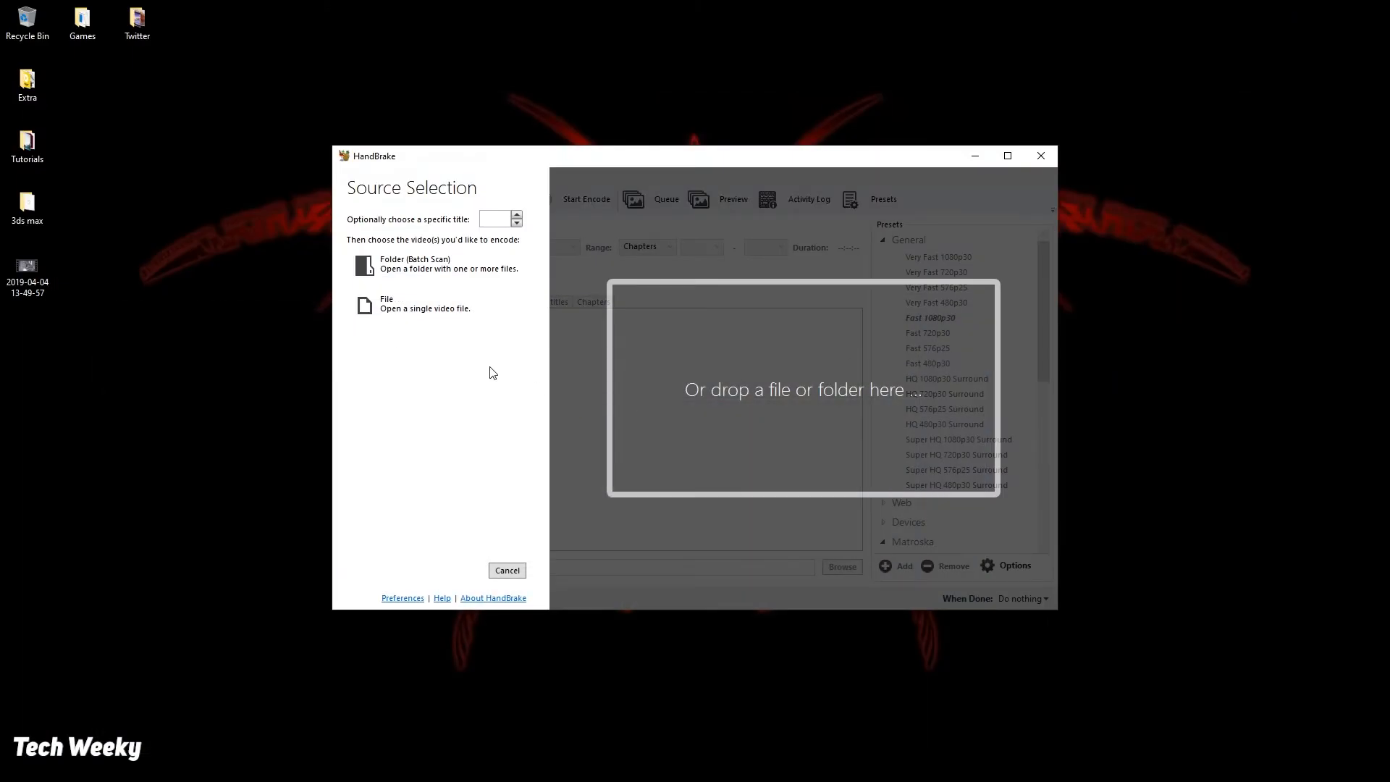
{"action": "left_click", "coordinate": [28, 288]}
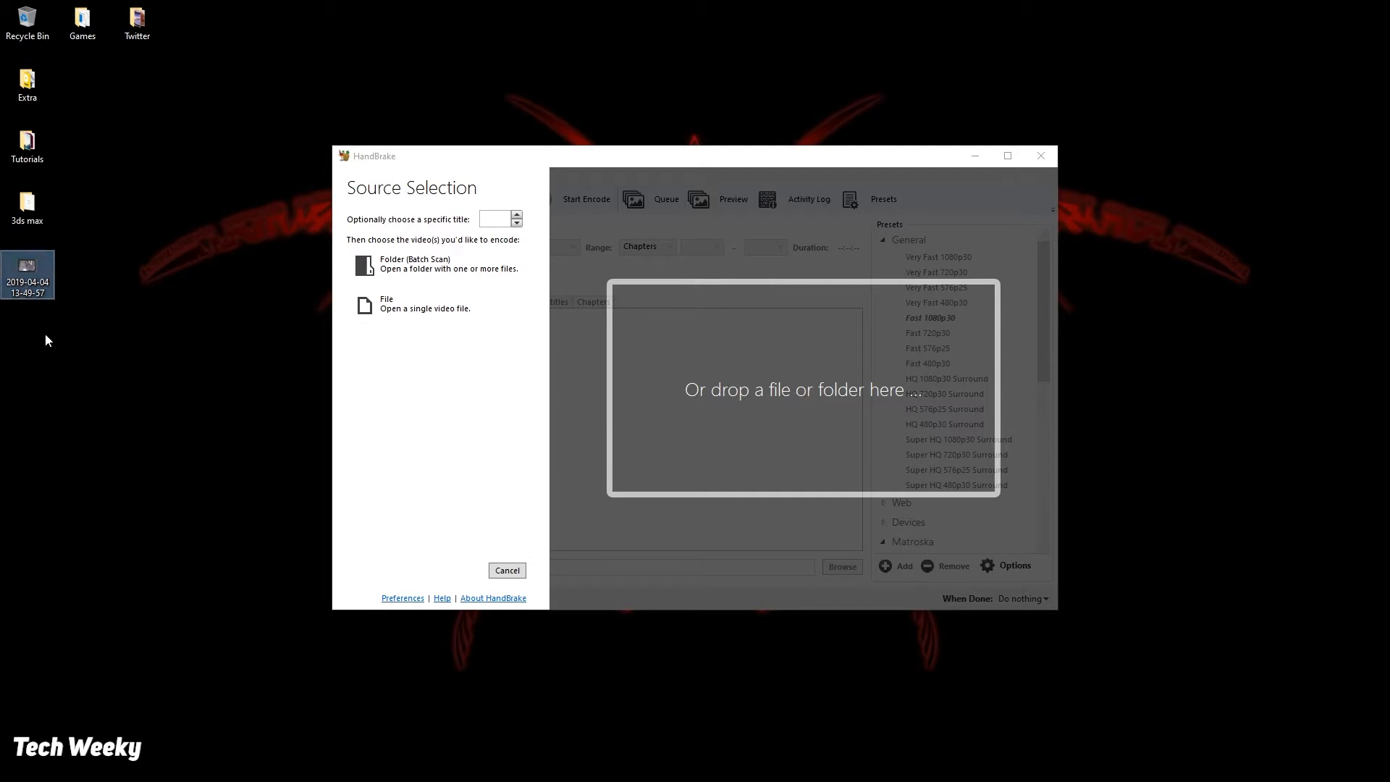
{"action": "right_click", "coordinate": [31, 283]}
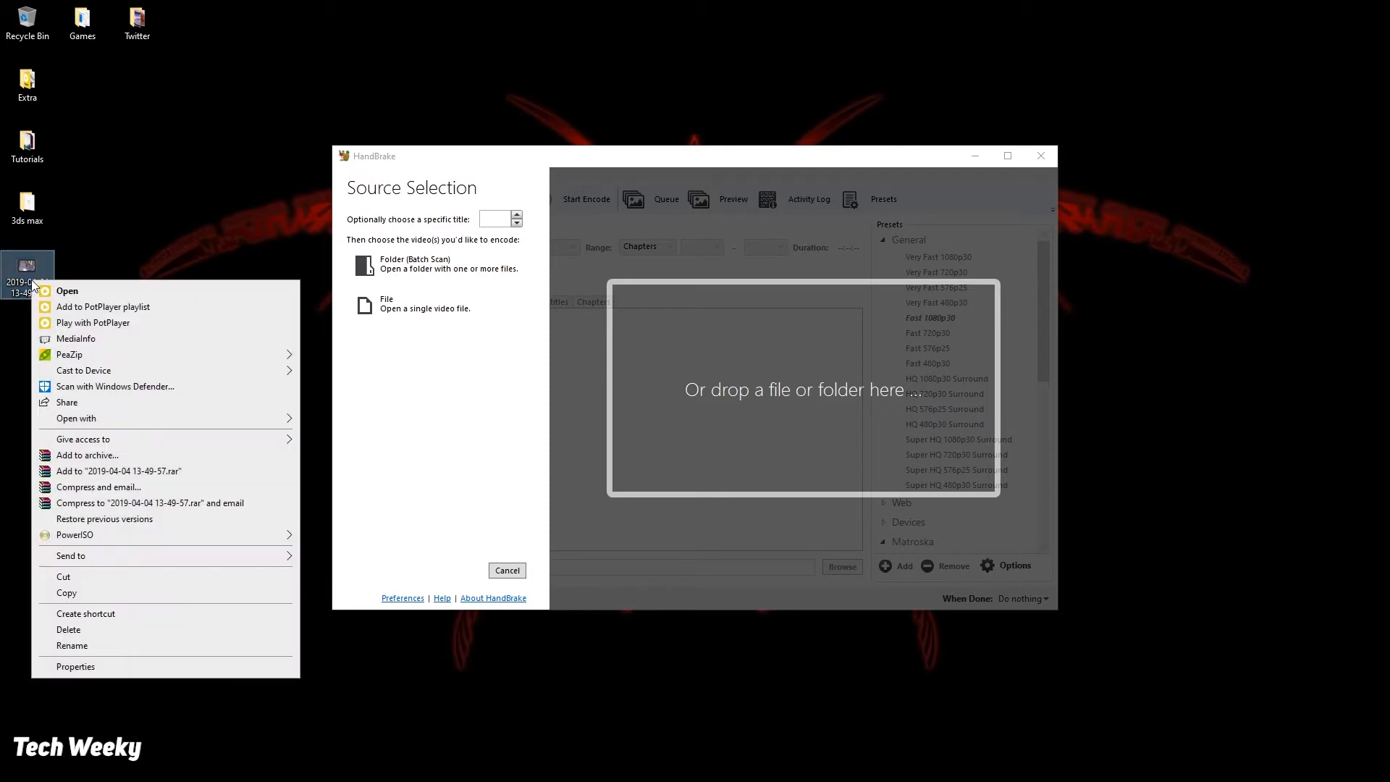
{"action": "left_click", "coordinate": [91, 667]}
{"action": "left_click", "coordinate": [134, 316]}
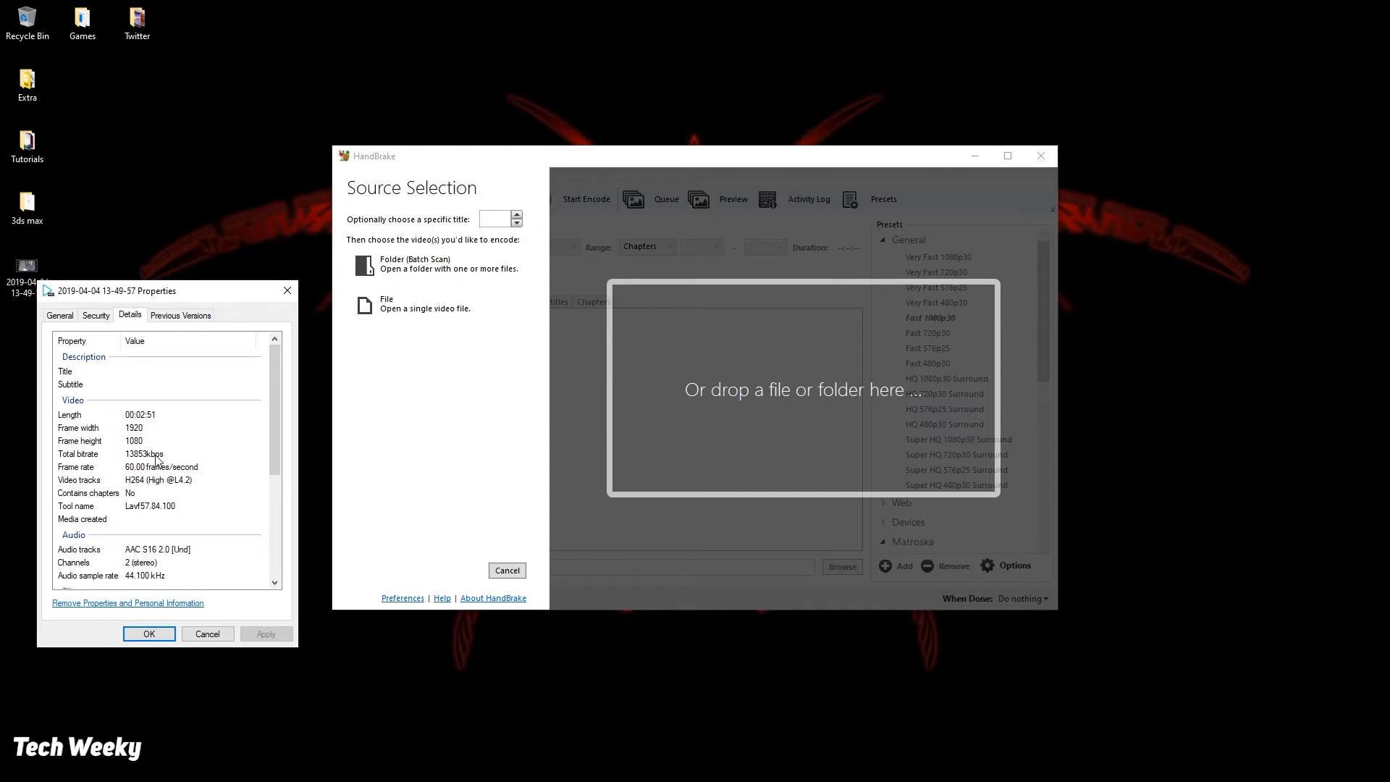
{"action": "left_click", "coordinate": [287, 290]}
- Play the desktop video full screen in PotPlayer at lower volume, skip forward through it to check quality, and close the player
{"action": "double_click", "coordinate": [41, 288]}
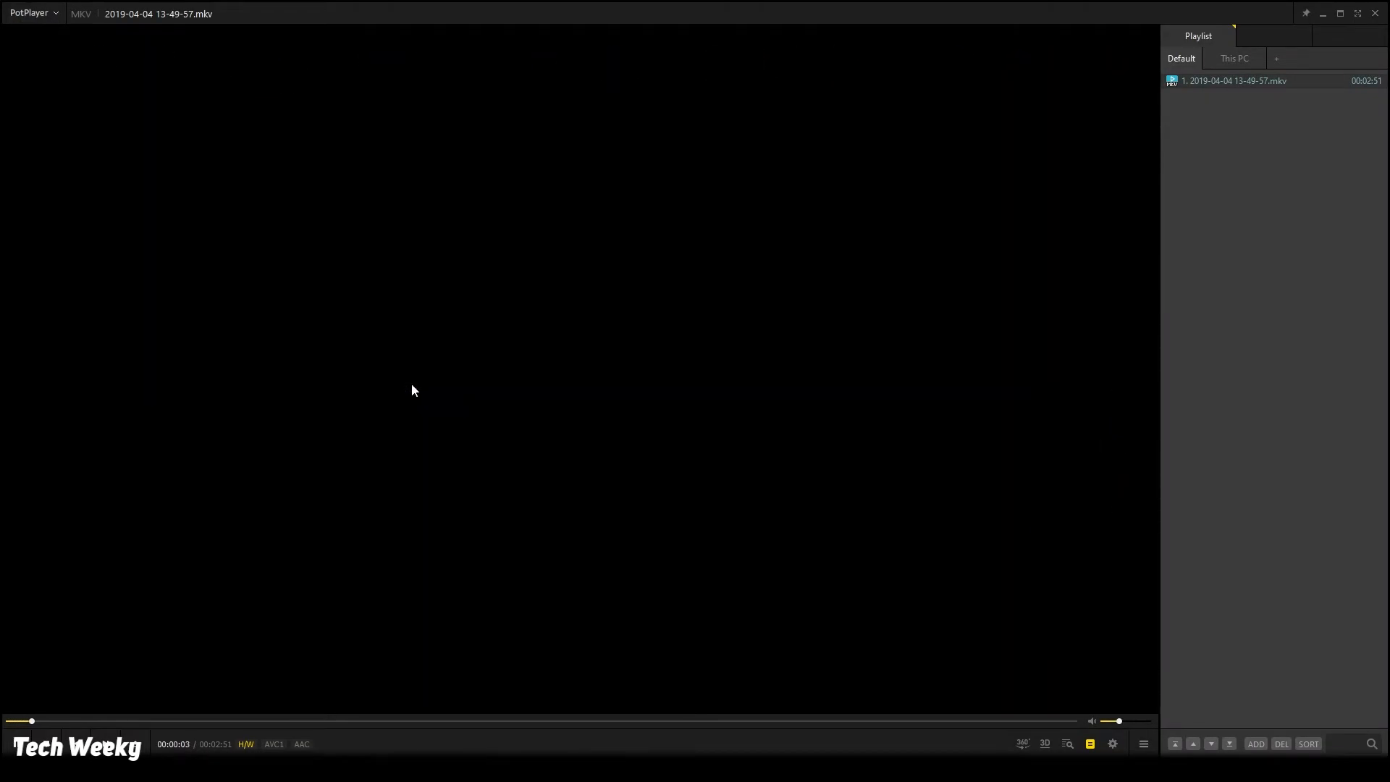
{"action": "scroll", "coordinate": [579, 369], "scroll_direction": "down", "scroll_amount": 3}
{"action": "key", "text": "Return"}
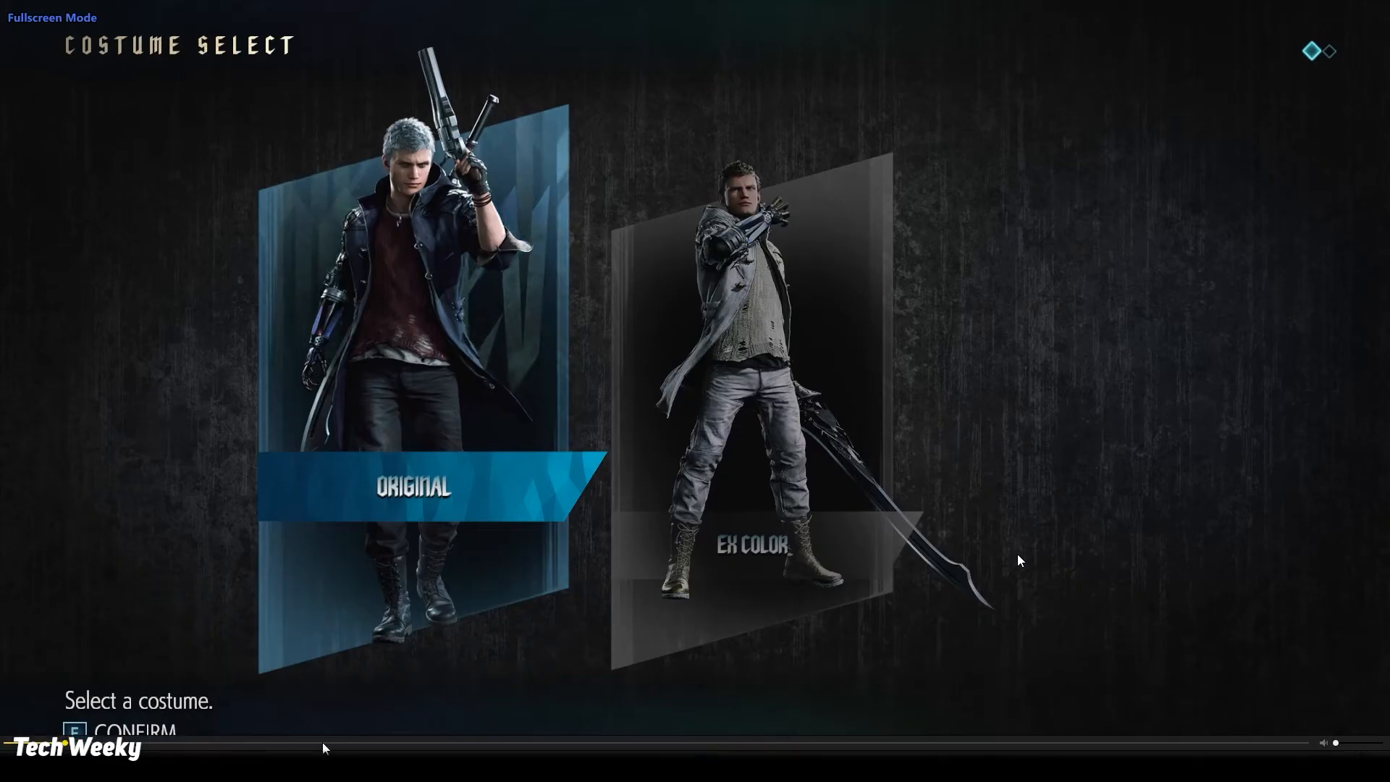
{"action": "left_click", "coordinate": [323, 744]}
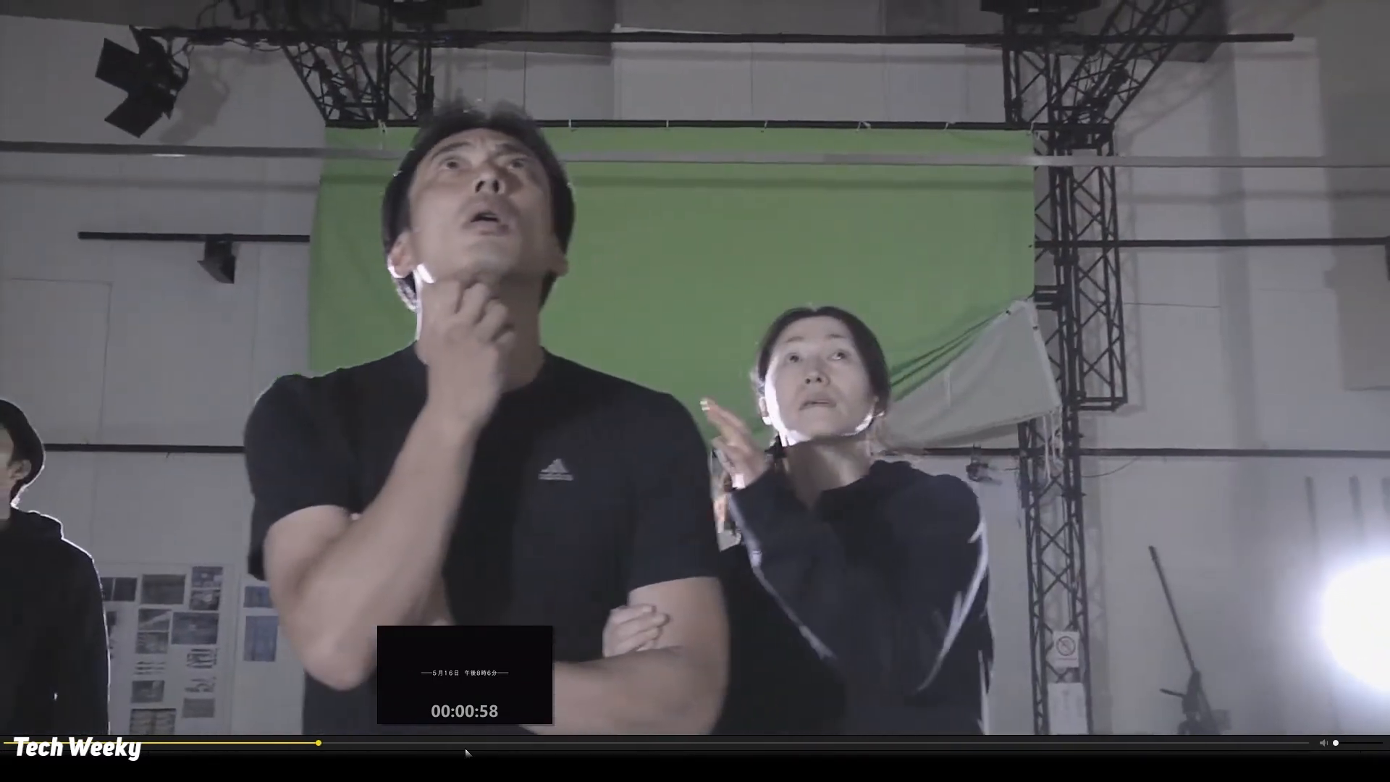
{"action": "left_click", "coordinate": [485, 750]}
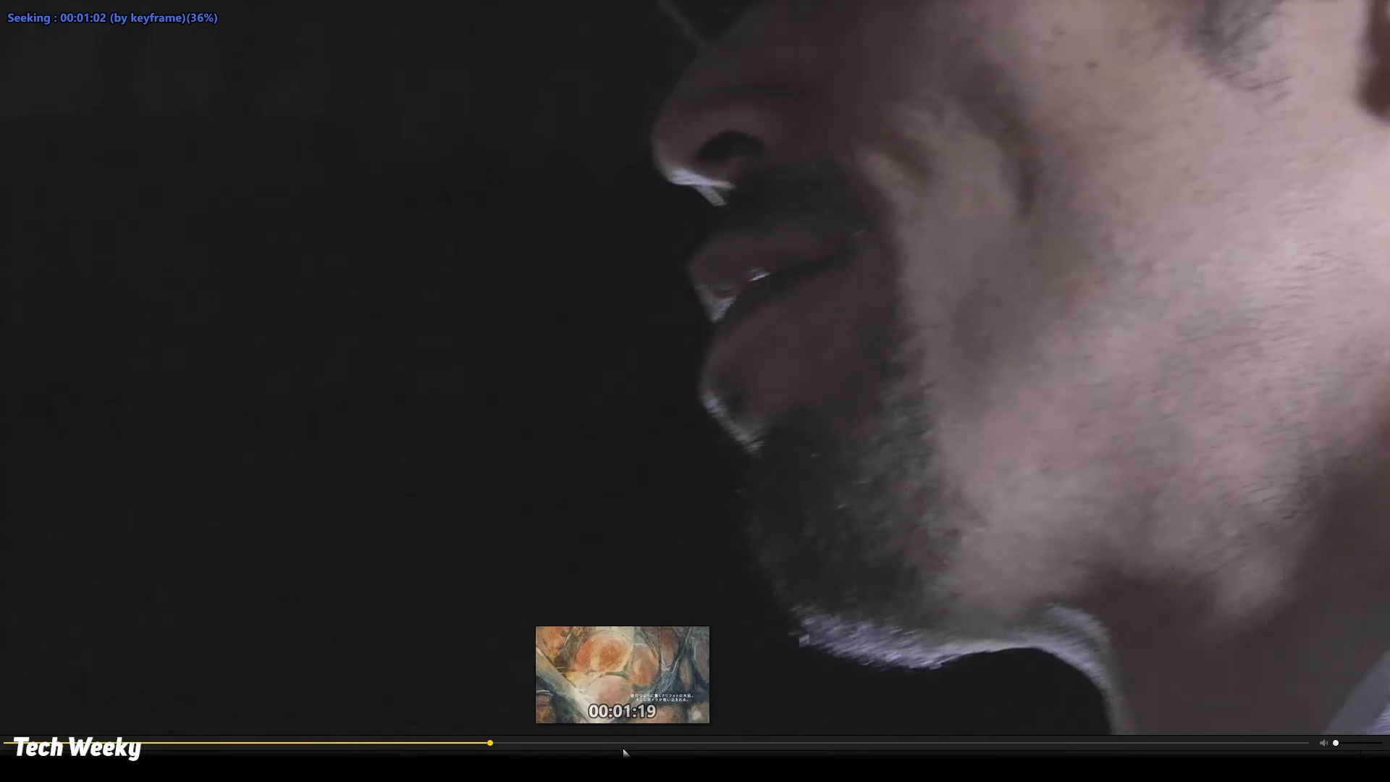
{"action": "left_click", "coordinate": [623, 749]}
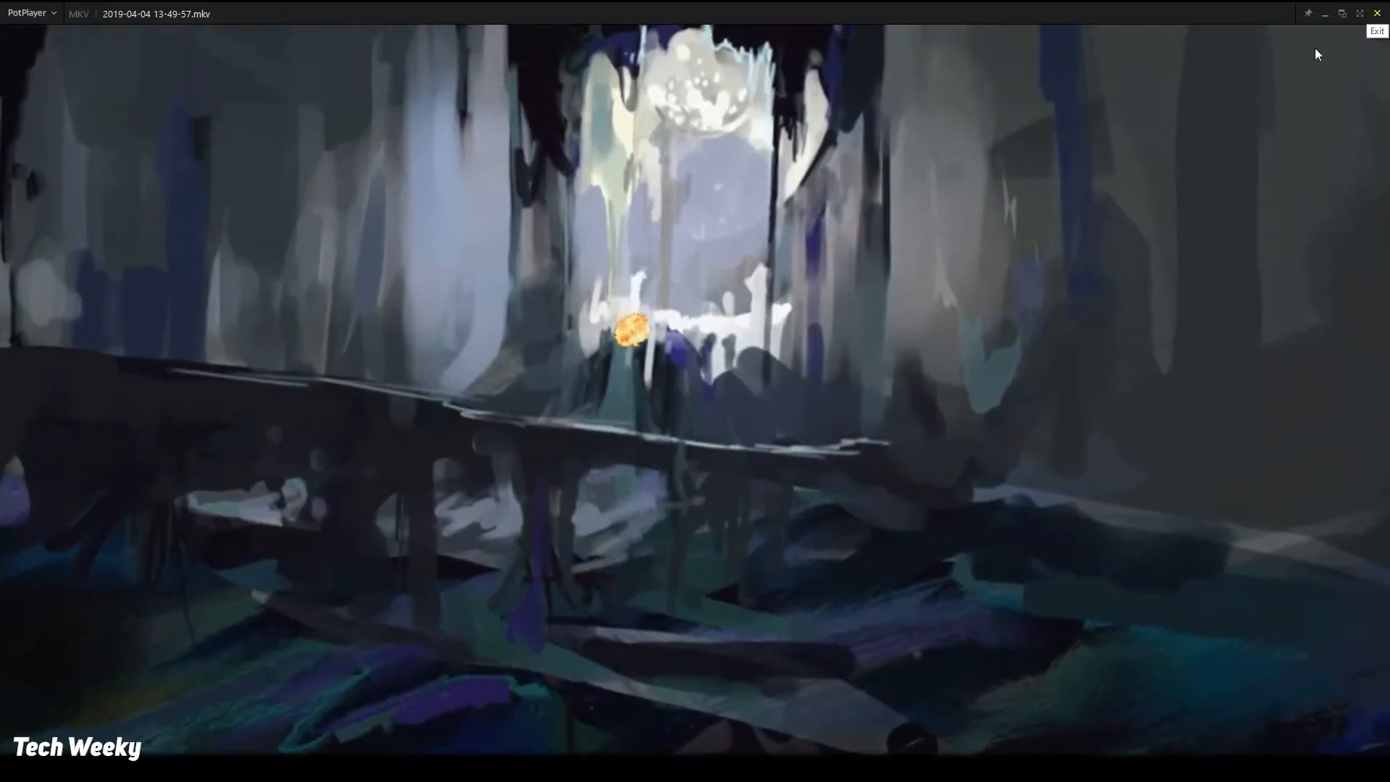
{"action": "left_click", "coordinate": [1377, 14]}
- Examine the desktop video's file size, frame size, bitrate and frame rate in its file properties
{"action": "left_click", "coordinate": [26, 281]}
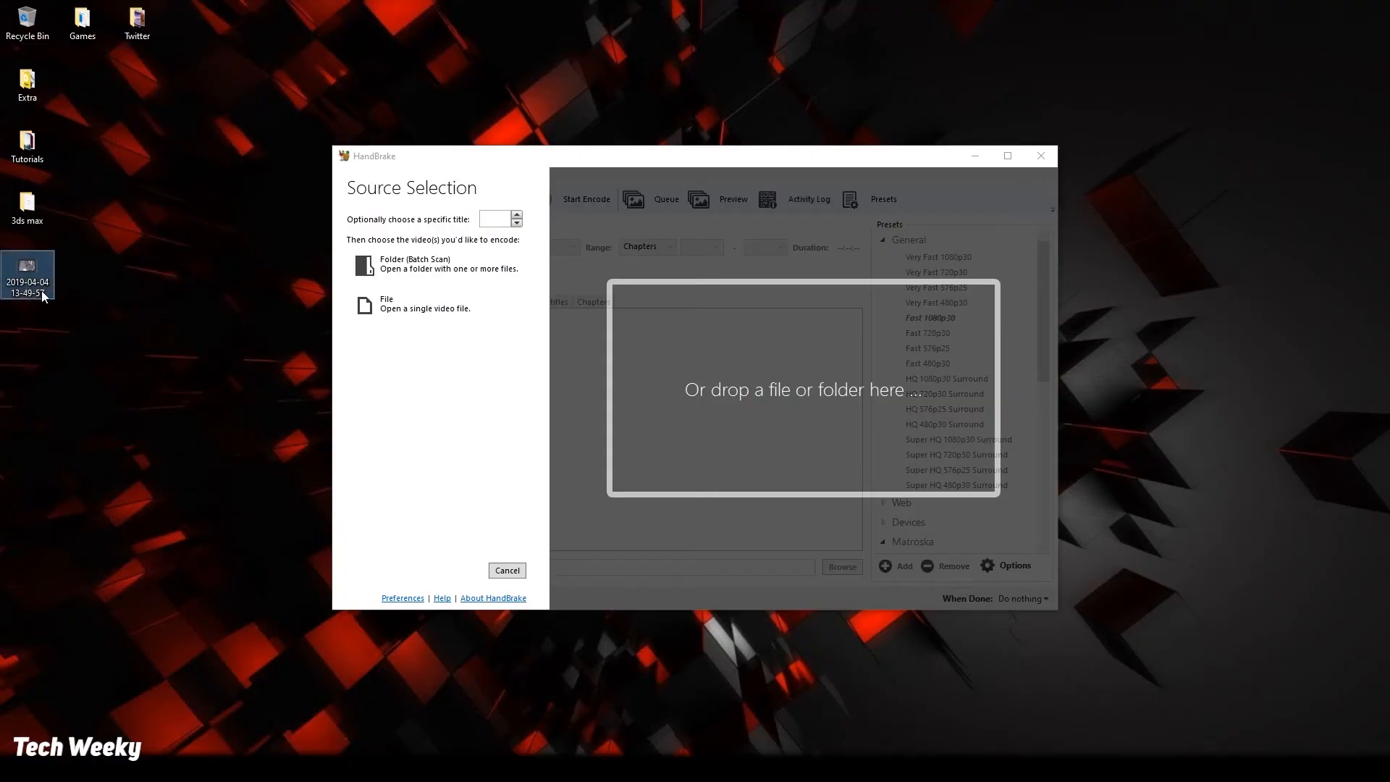
{"action": "right_click", "coordinate": [36, 287]}
{"action": "left_click", "coordinate": [106, 668]}
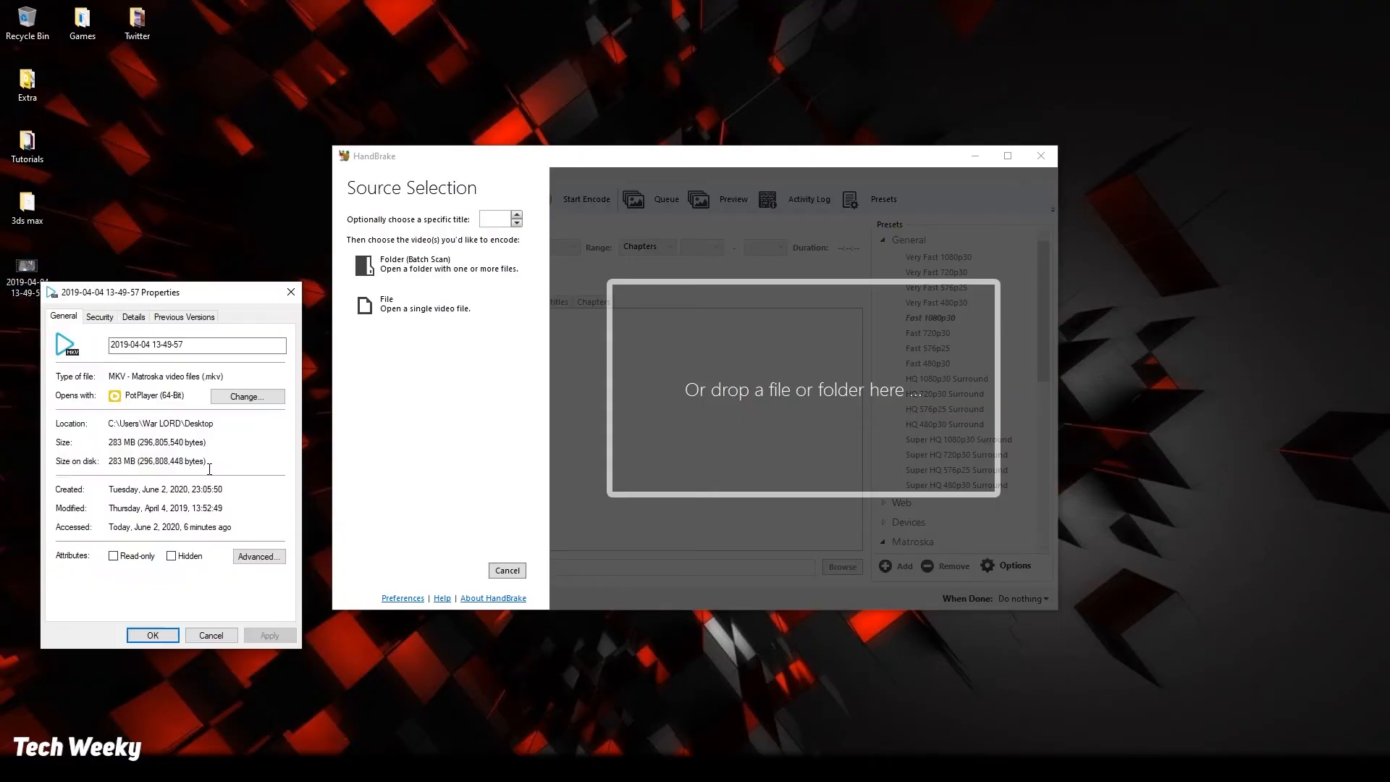
{"action": "left_click", "coordinate": [134, 318]}
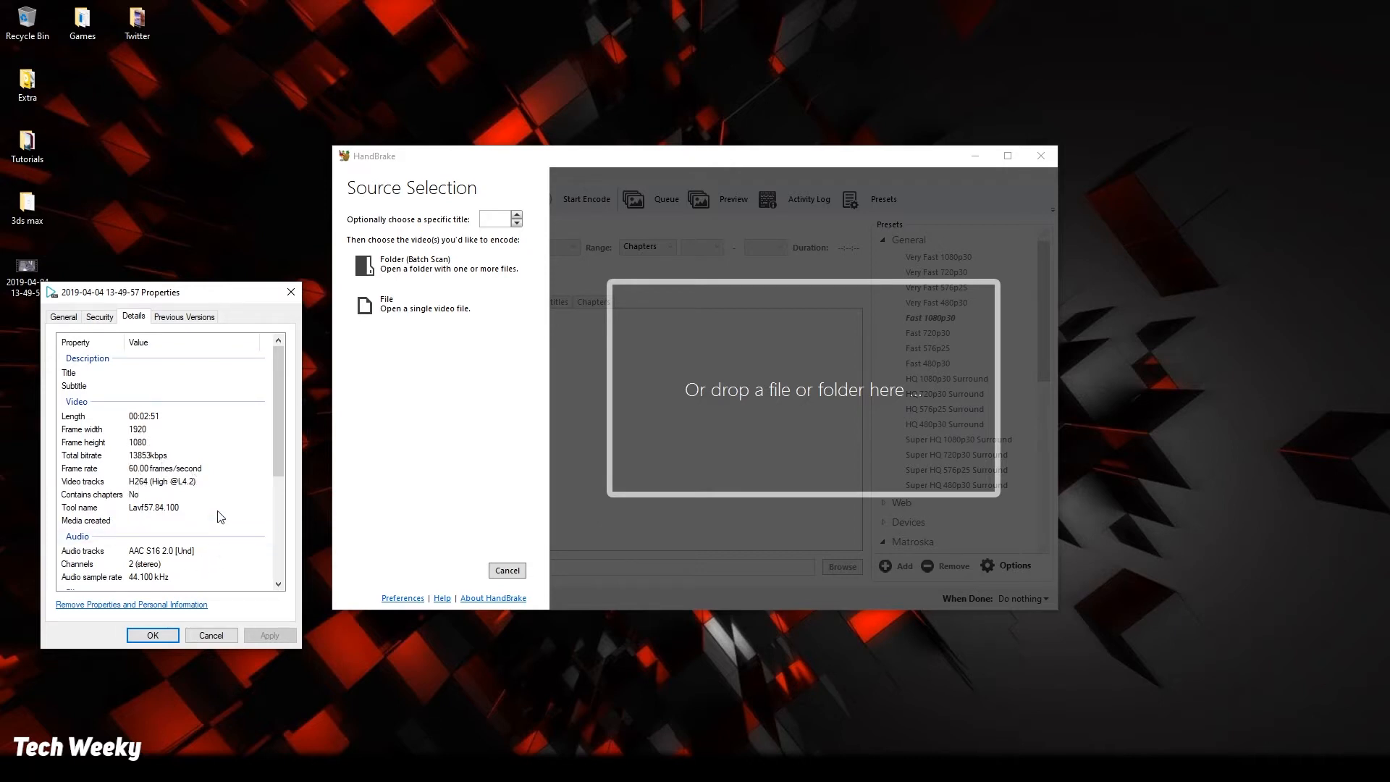
{"action": "left_click_drag", "start_coordinate": [279, 372], "coordinate": [278, 474]}
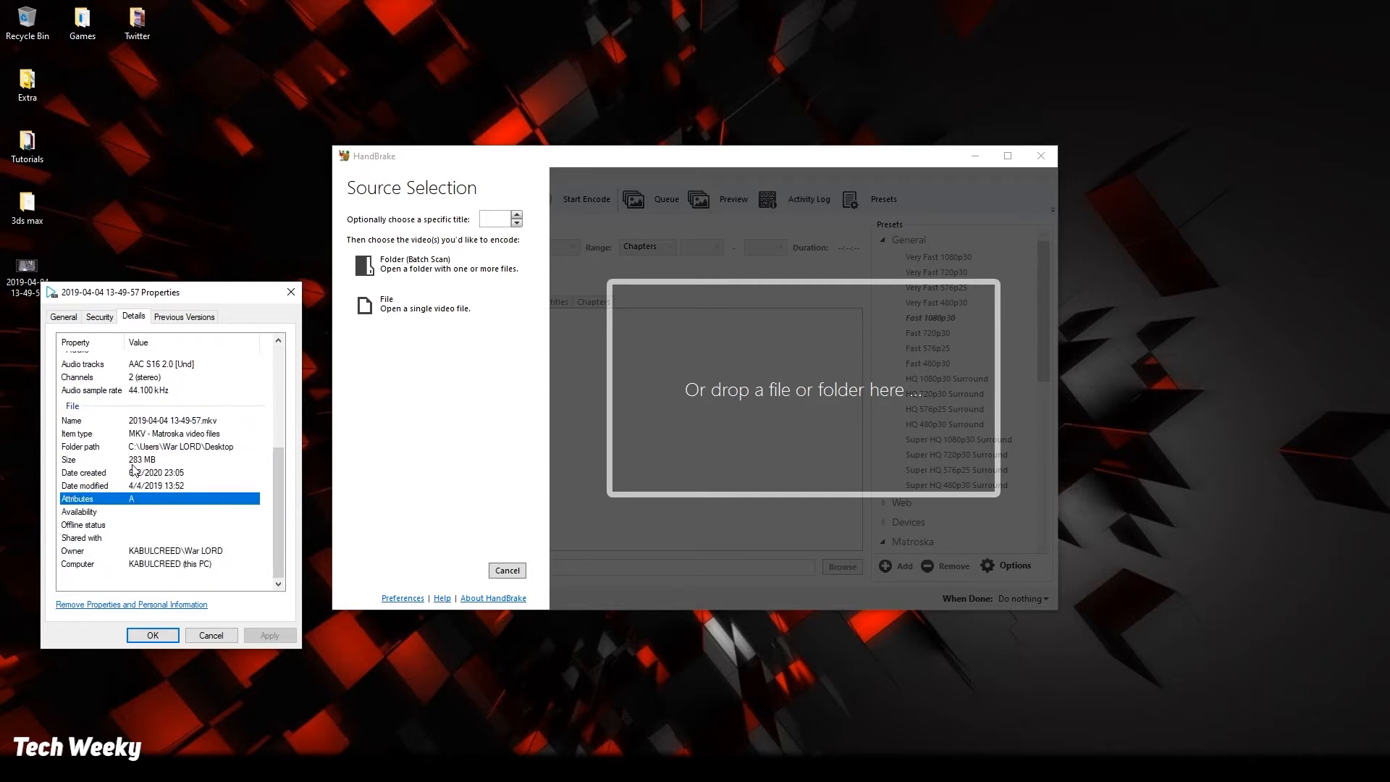
{"action": "left_click", "coordinate": [291, 291]}
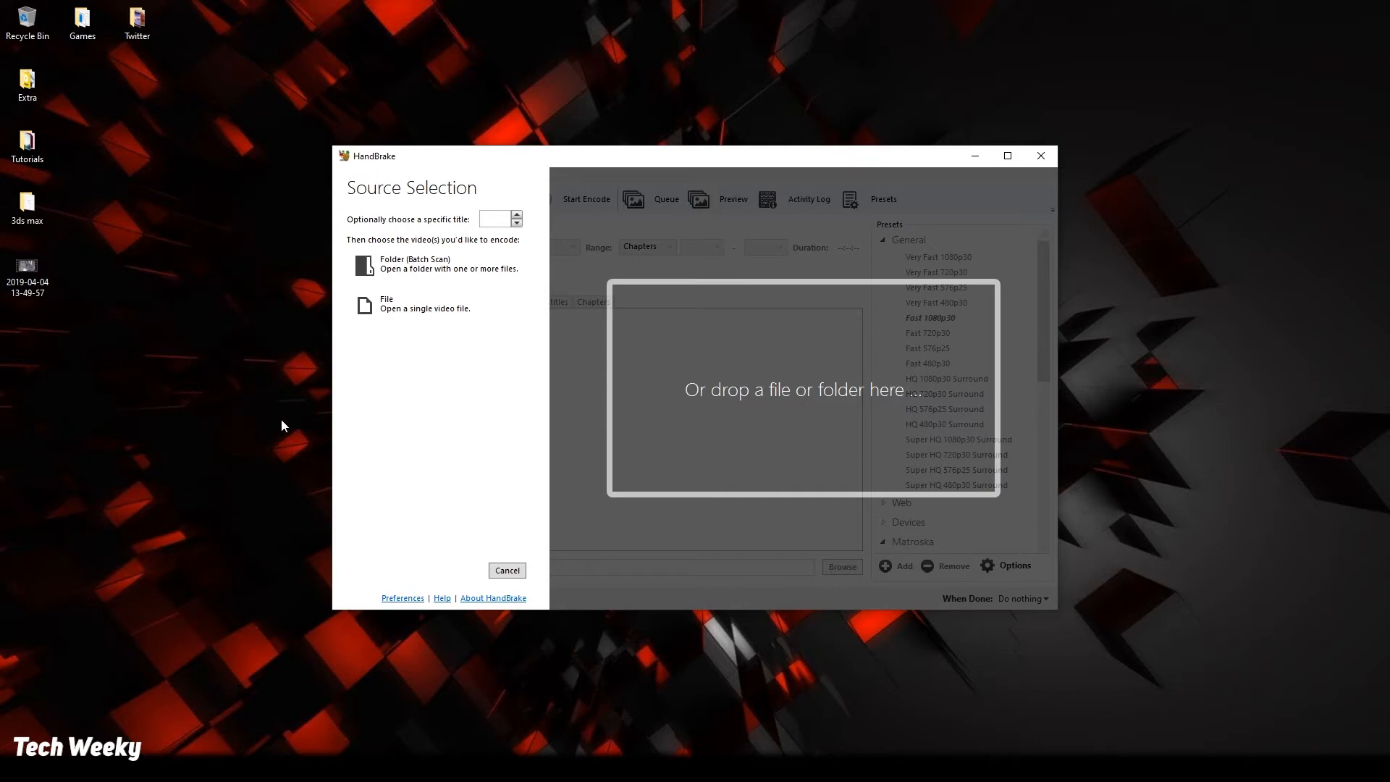
{"action": "left_click", "coordinate": [29, 282]}
{"action": "left_click_drag", "start_coordinate": [29, 290], "coordinate": [628, 430]}
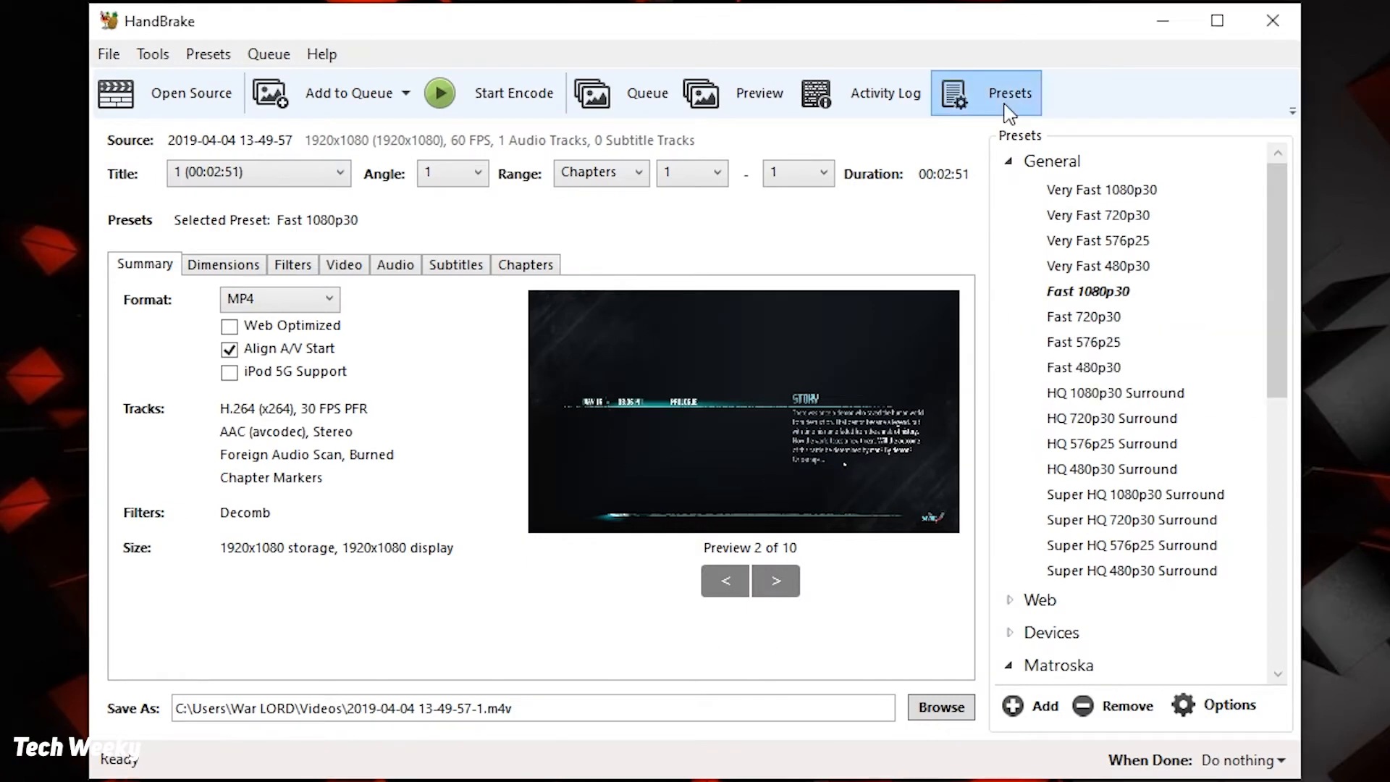
- Look through the list of encoding presets and select Very Fast 1080p30 from the General group
{"action": "left_click", "coordinate": [1010, 94]}
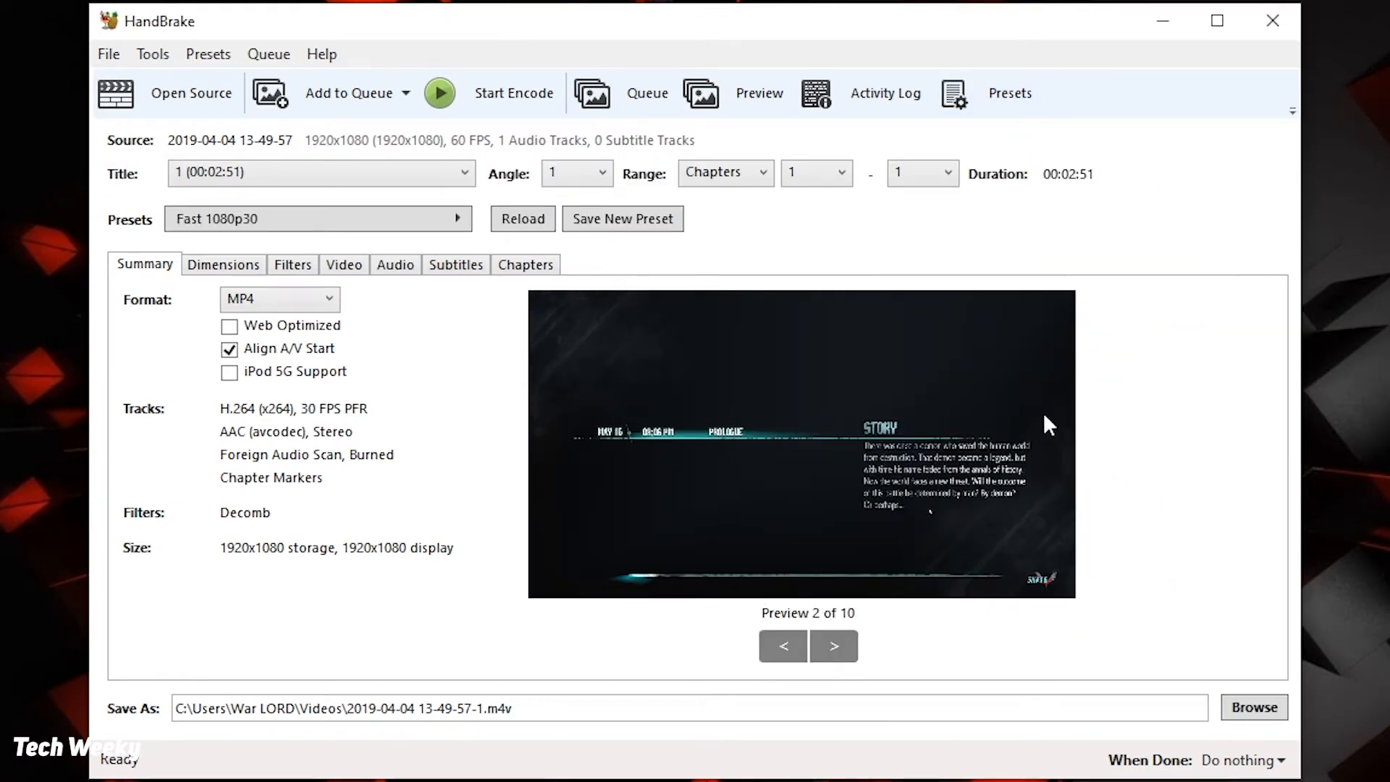
{"action": "left_click", "coordinate": [1011, 98]}
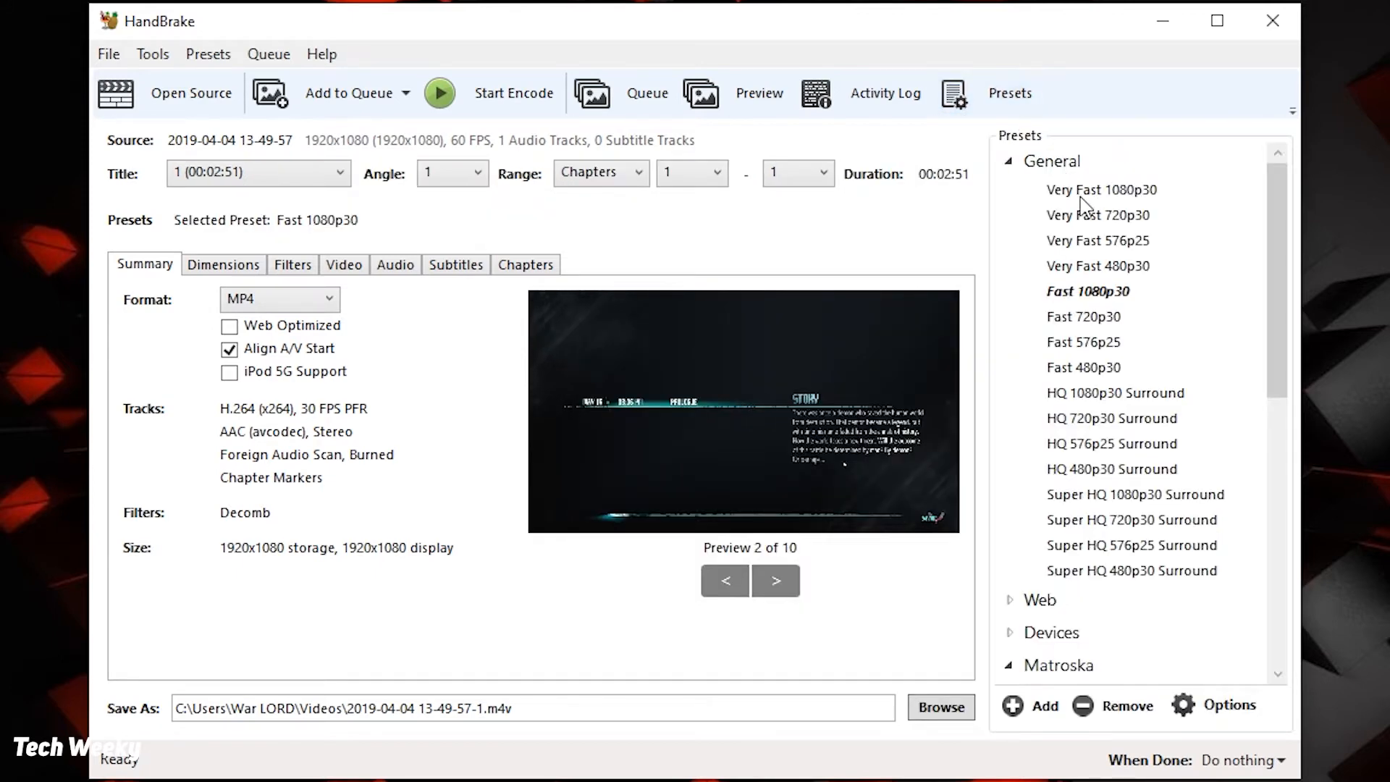
{"action": "scroll", "coordinate": [1138, 403], "scroll_direction": "down", "scroll_amount": 3}
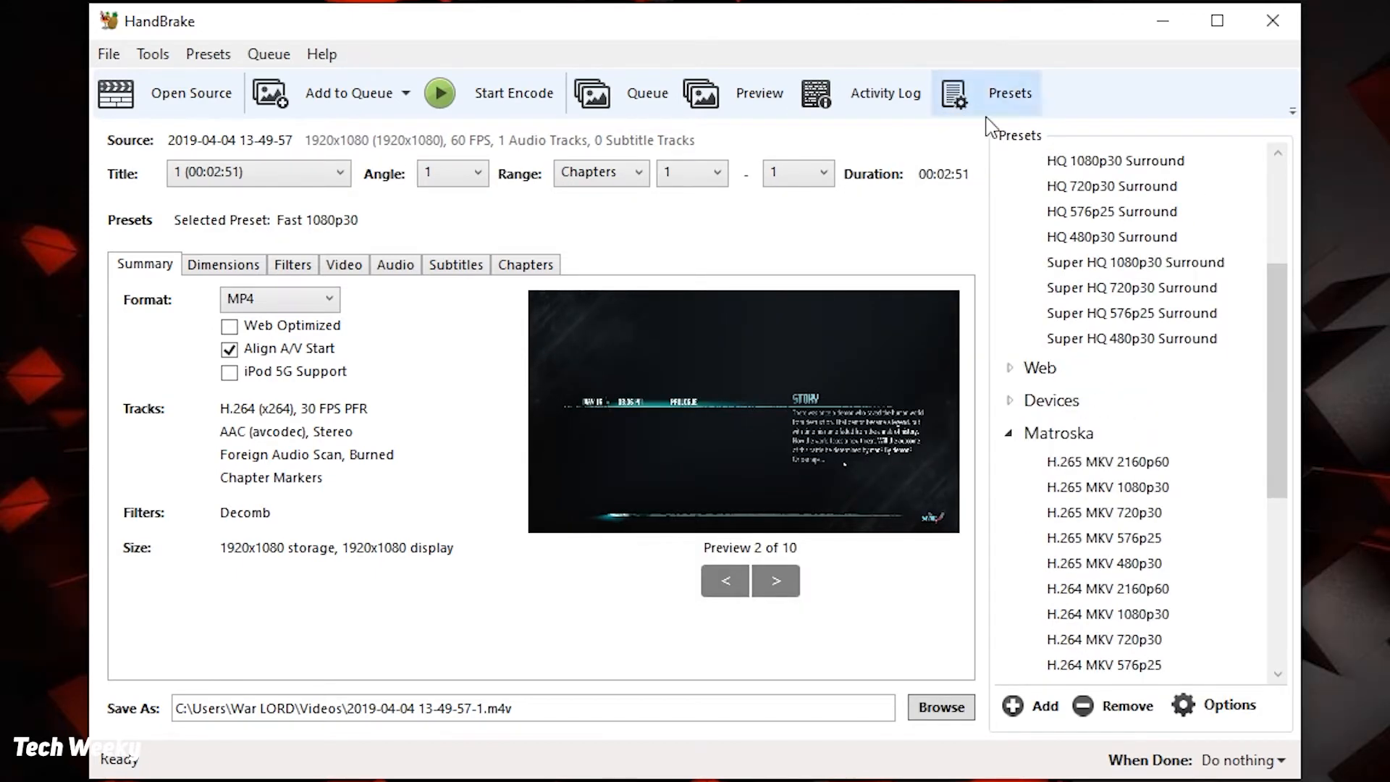
{"action": "scroll", "coordinate": [1133, 388], "scroll_direction": "down", "scroll_amount": 2}
{"action": "scroll", "coordinate": [1133, 388], "scroll_direction": "up", "scroll_amount": 5}
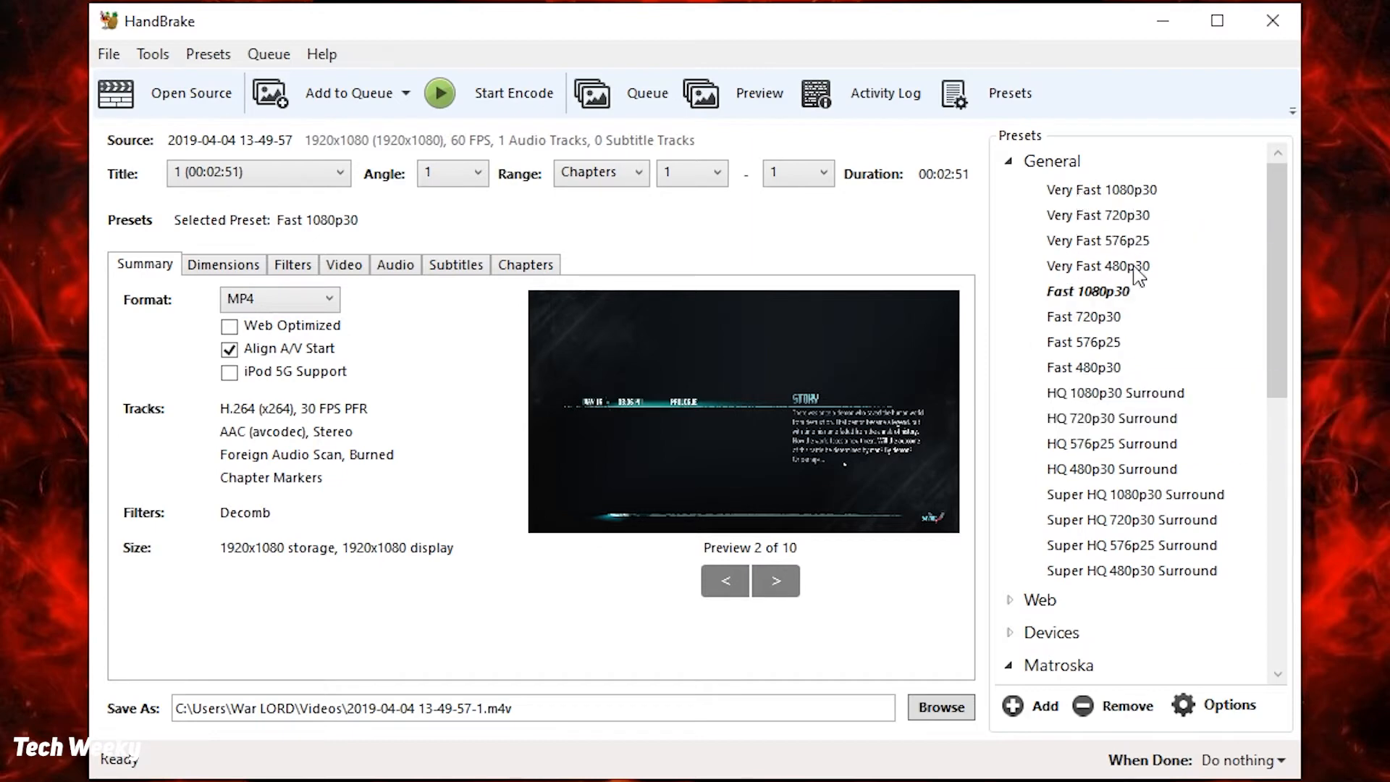
{"action": "left_click", "coordinate": [1080, 193]}
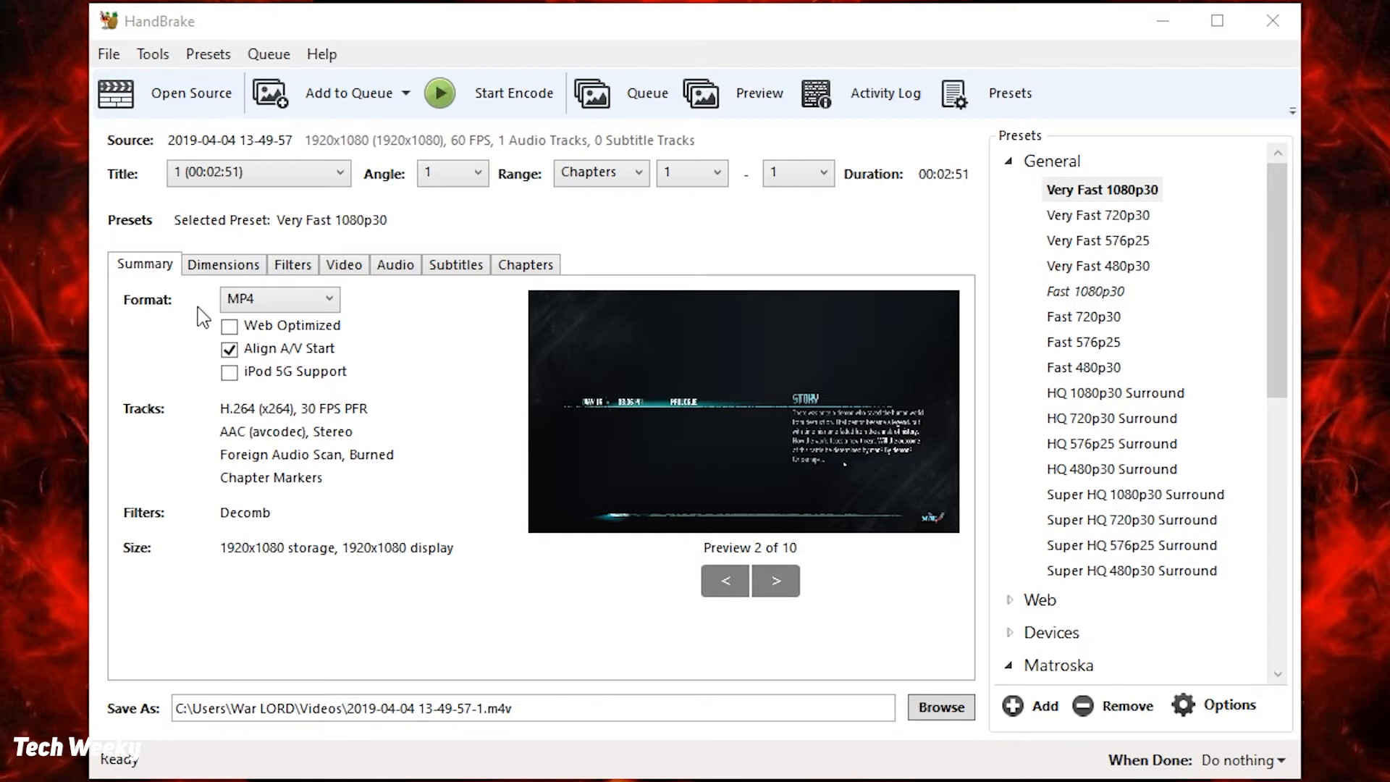
- Review the output format choices, the dimensions and the filter settings of the encode
{"action": "left_click", "coordinate": [273, 298]}
{"action": "left_click", "coordinate": [396, 327]}
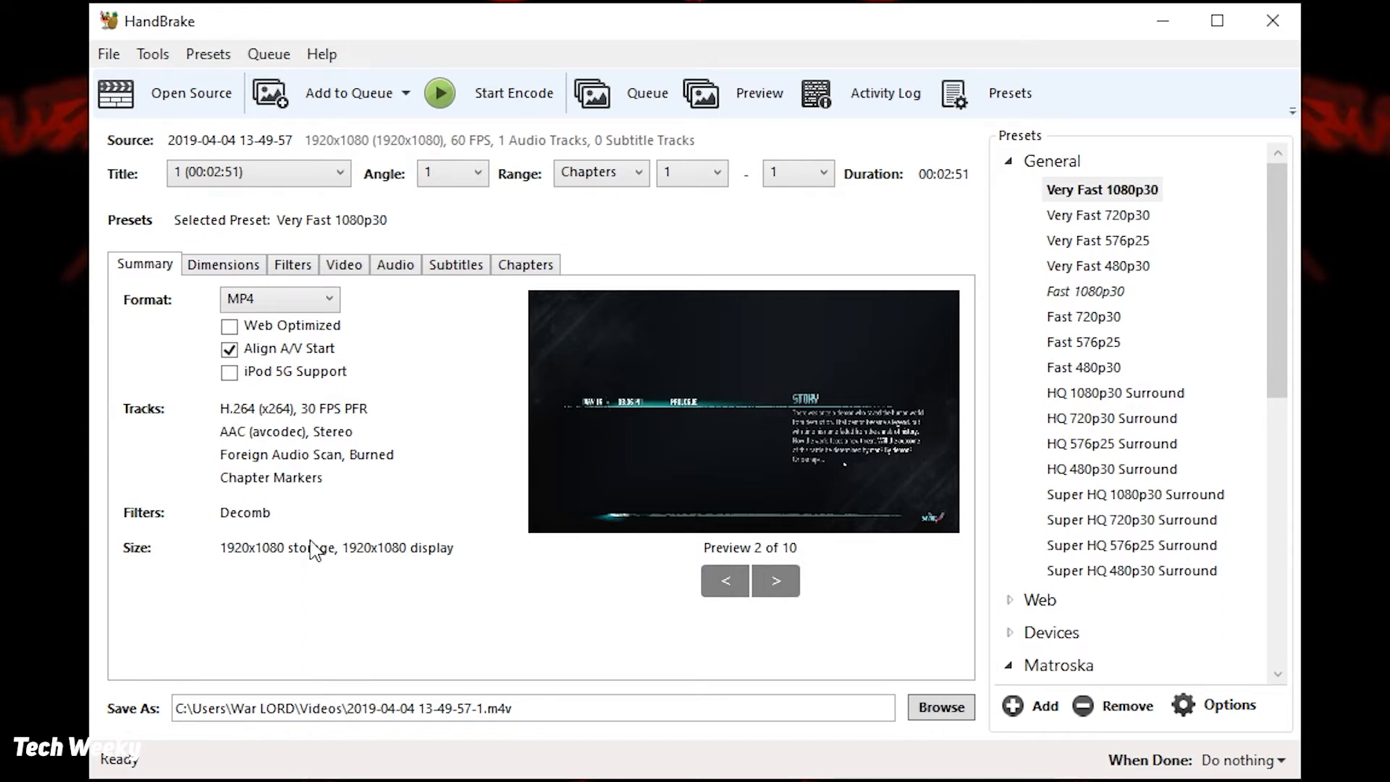
{"action": "left_click", "coordinate": [225, 265]}
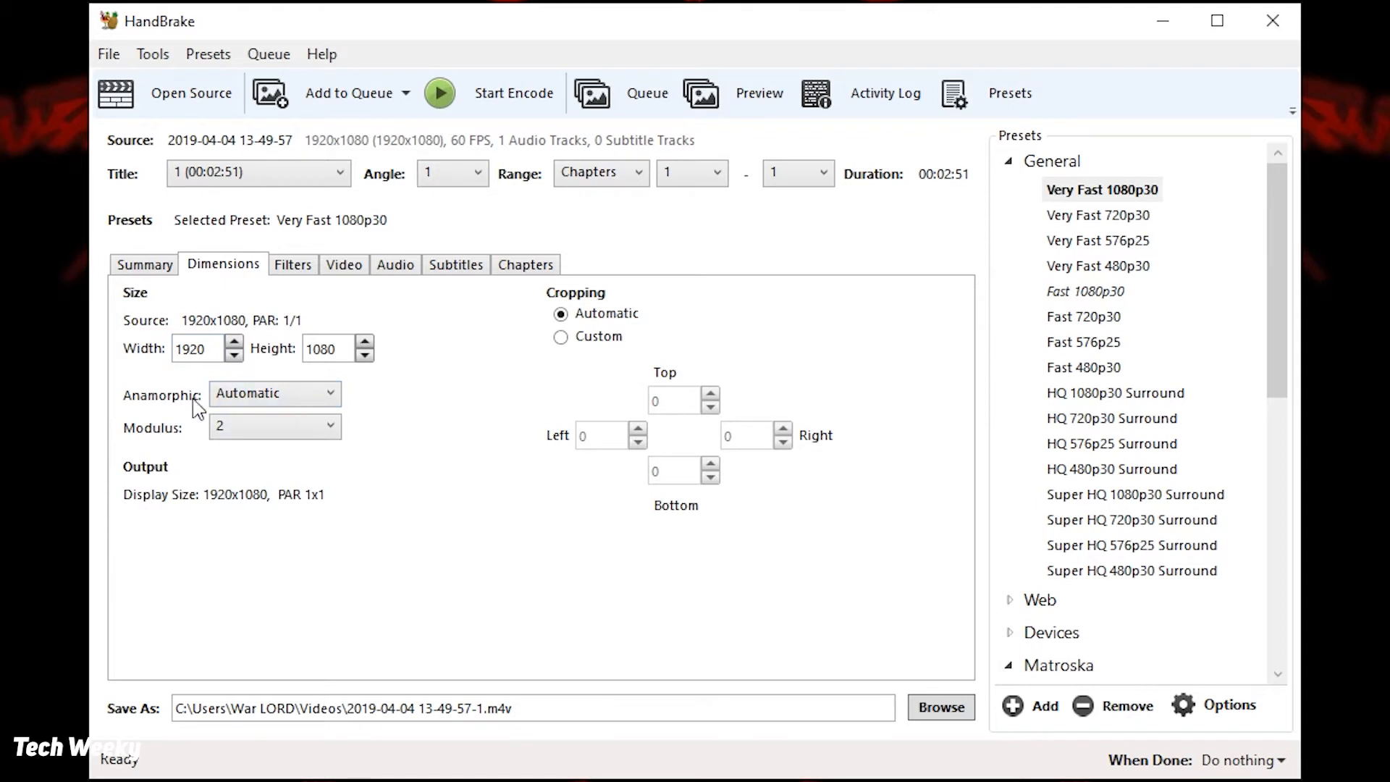
{"action": "left_click", "coordinate": [297, 268]}
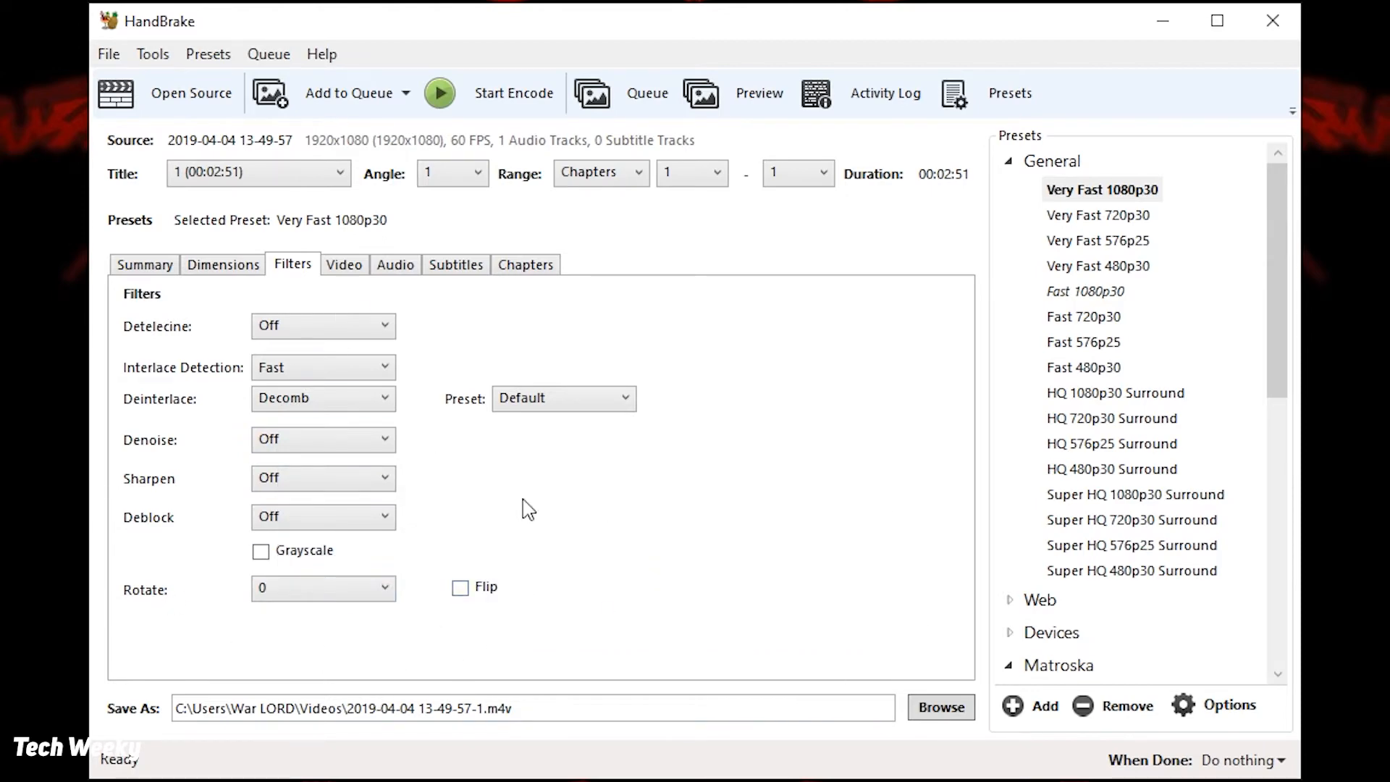
- Check the available video codecs and set the output video framerate to 60 FPS
{"action": "left_click", "coordinate": [341, 279]}
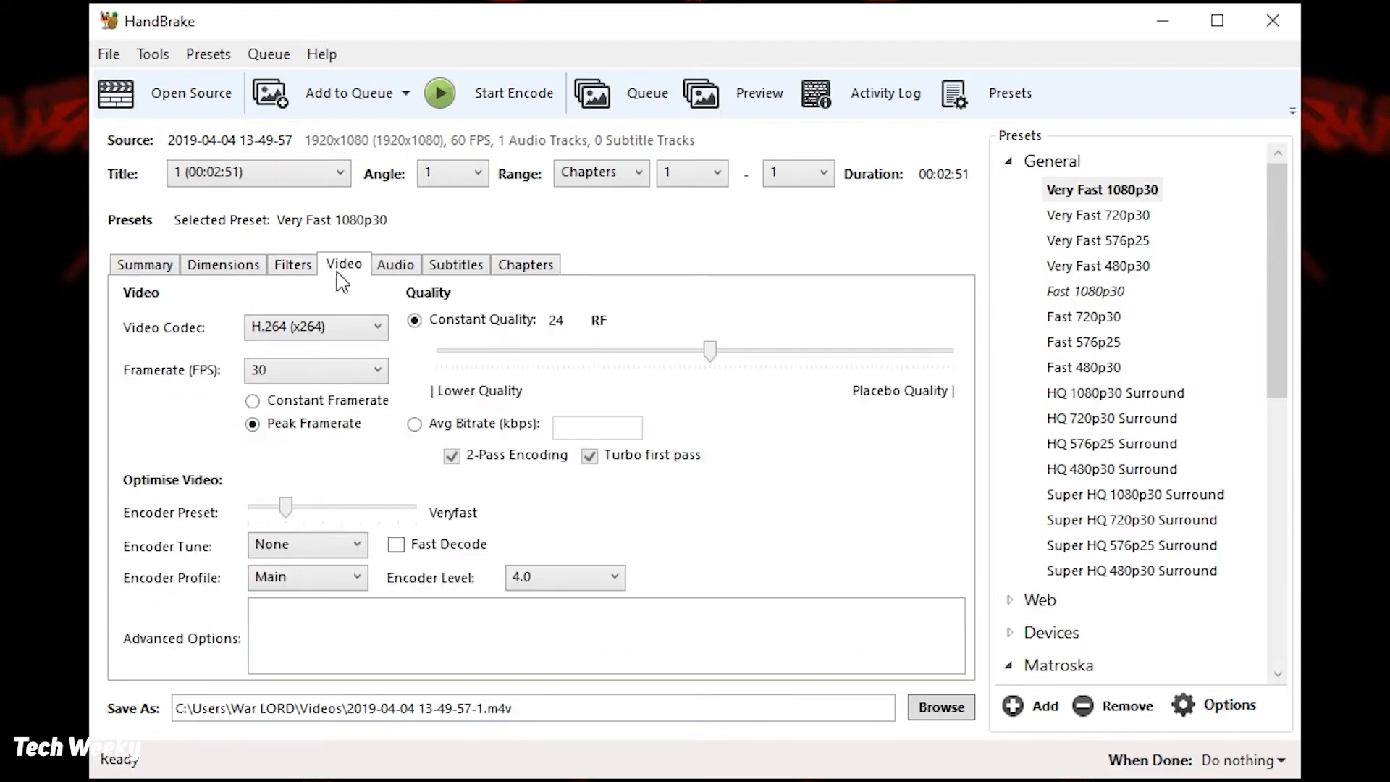
{"action": "left_click", "coordinate": [293, 331]}
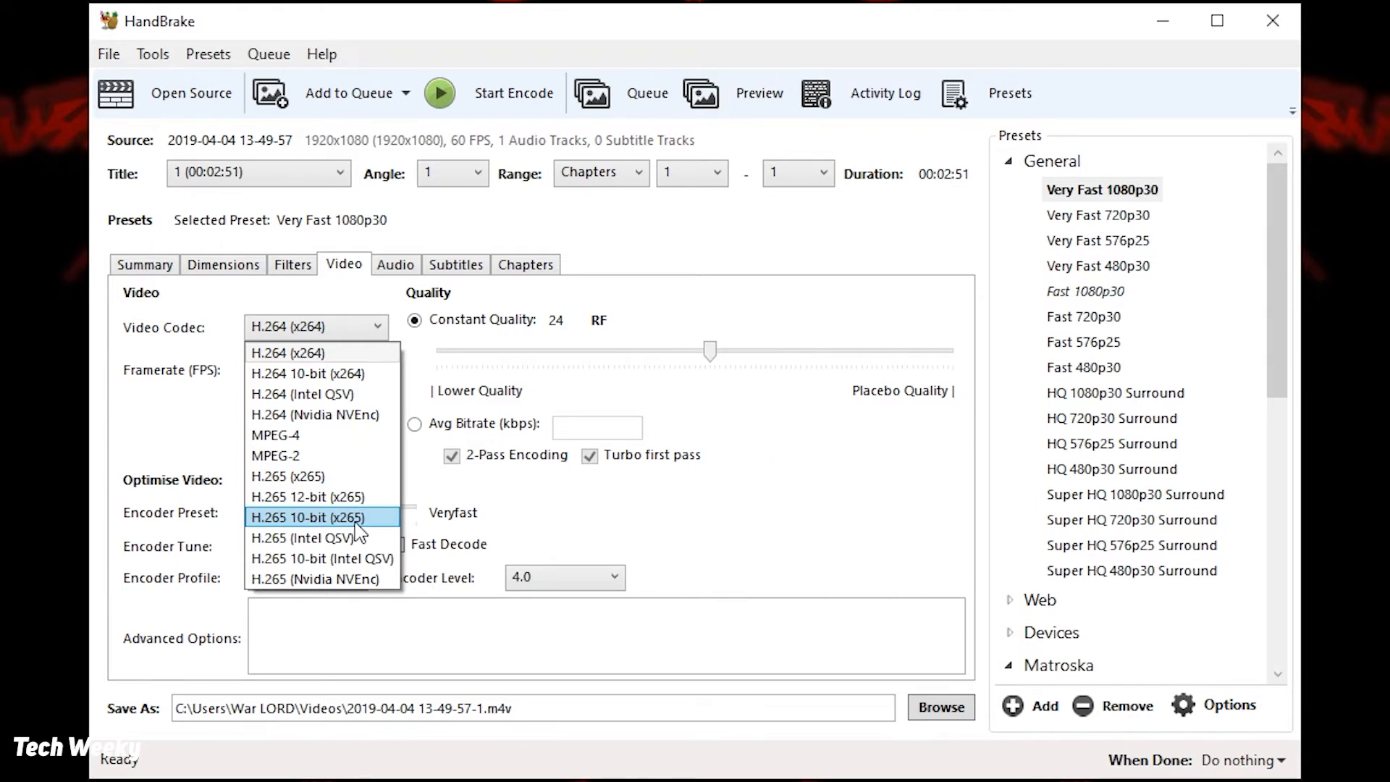
{"action": "left_click", "coordinate": [336, 327]}
{"action": "left_click", "coordinate": [333, 369]}
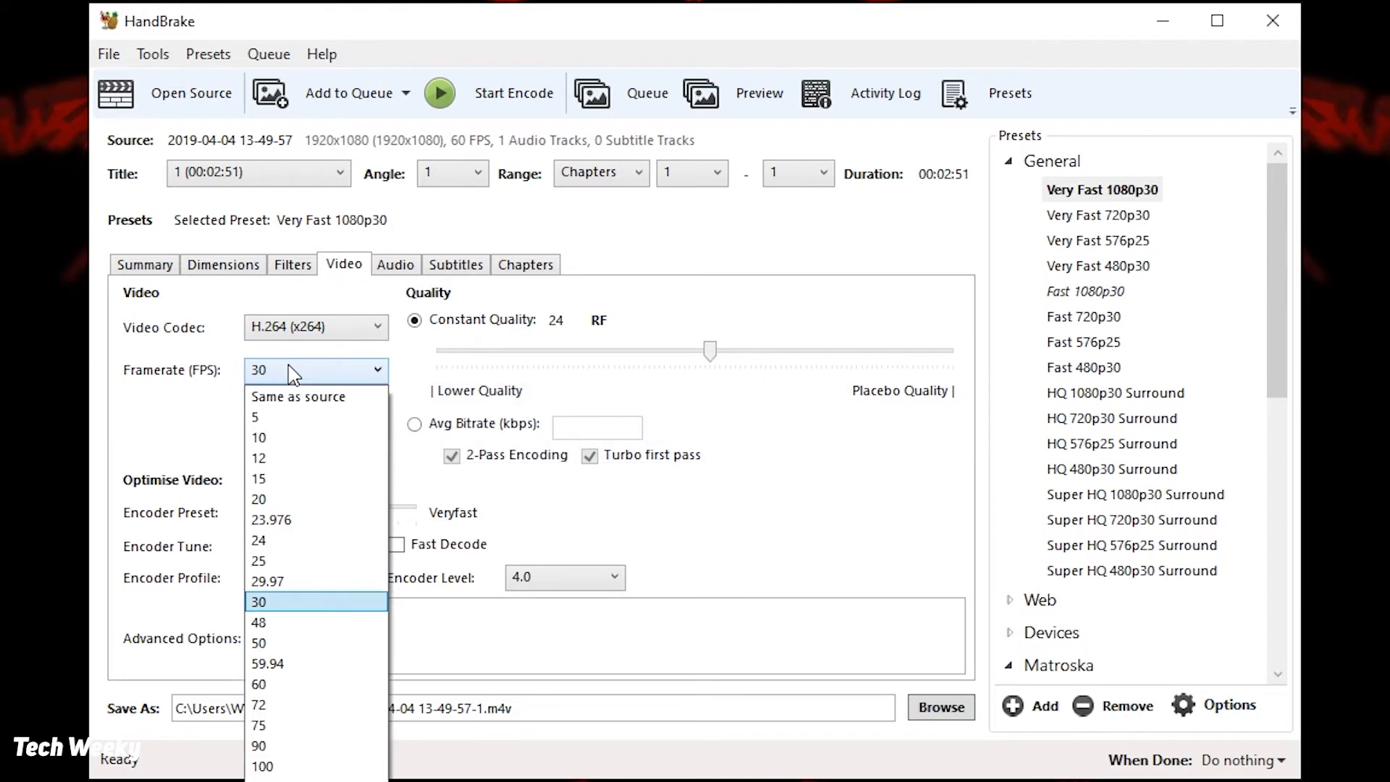
{"action": "left_click", "coordinate": [307, 684]}
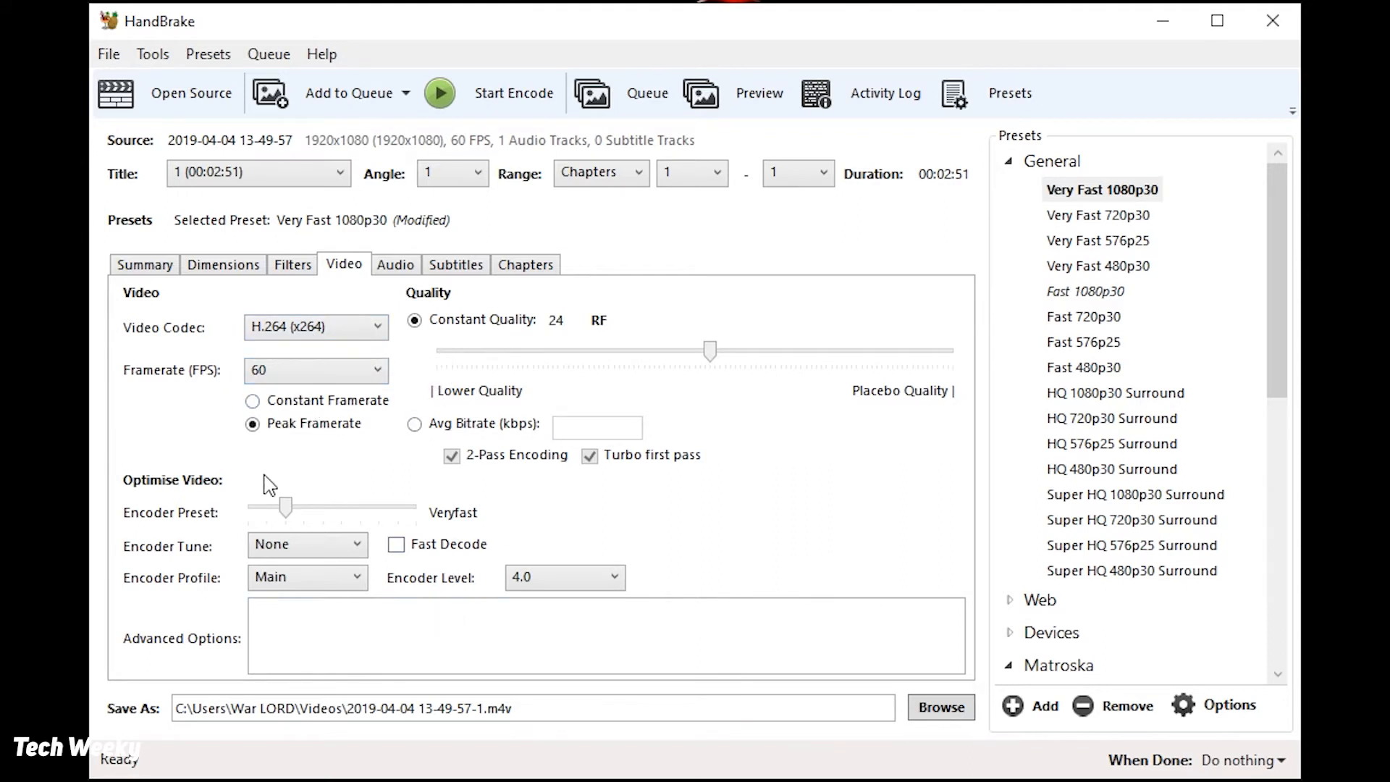
- Set the bitrate of the AAC audio track to 128
{"action": "left_click", "coordinate": [401, 270]}
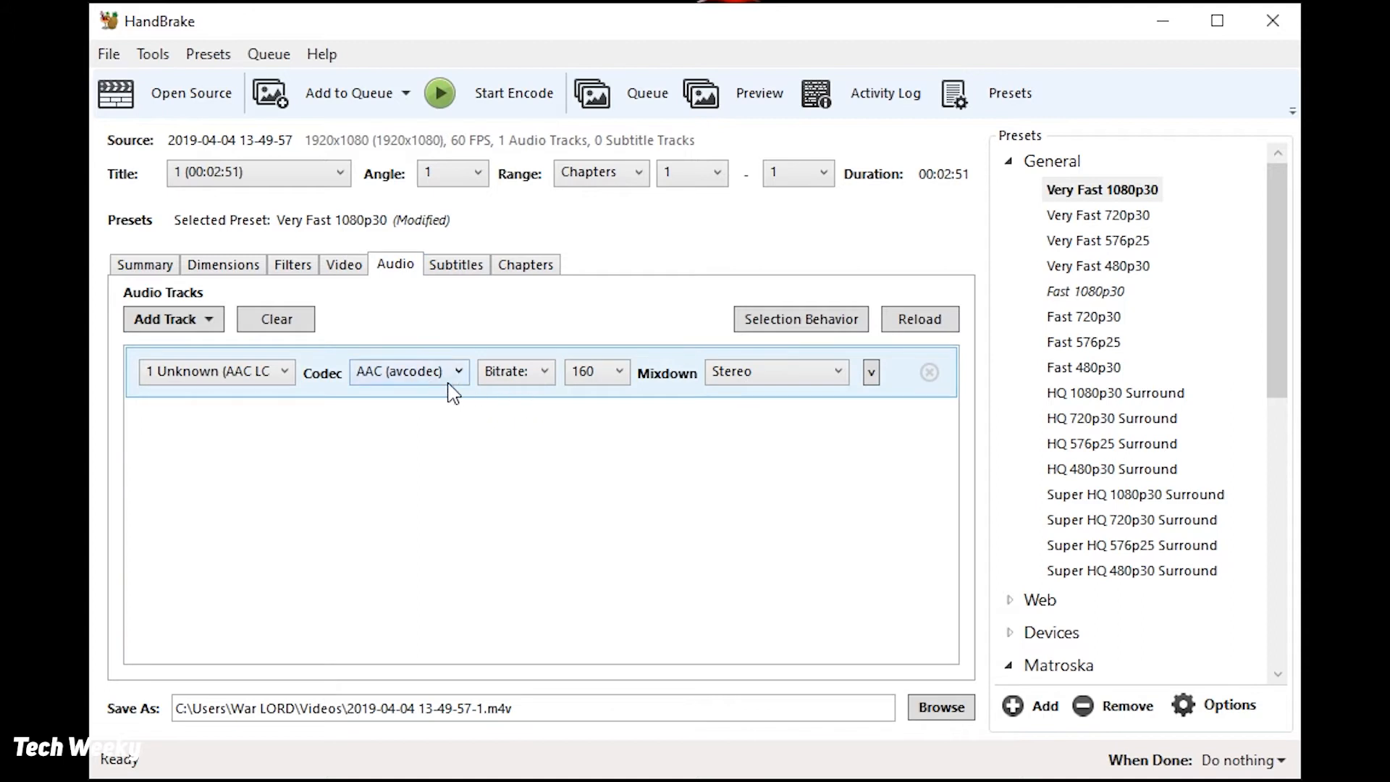
{"action": "left_click", "coordinate": [589, 372]}
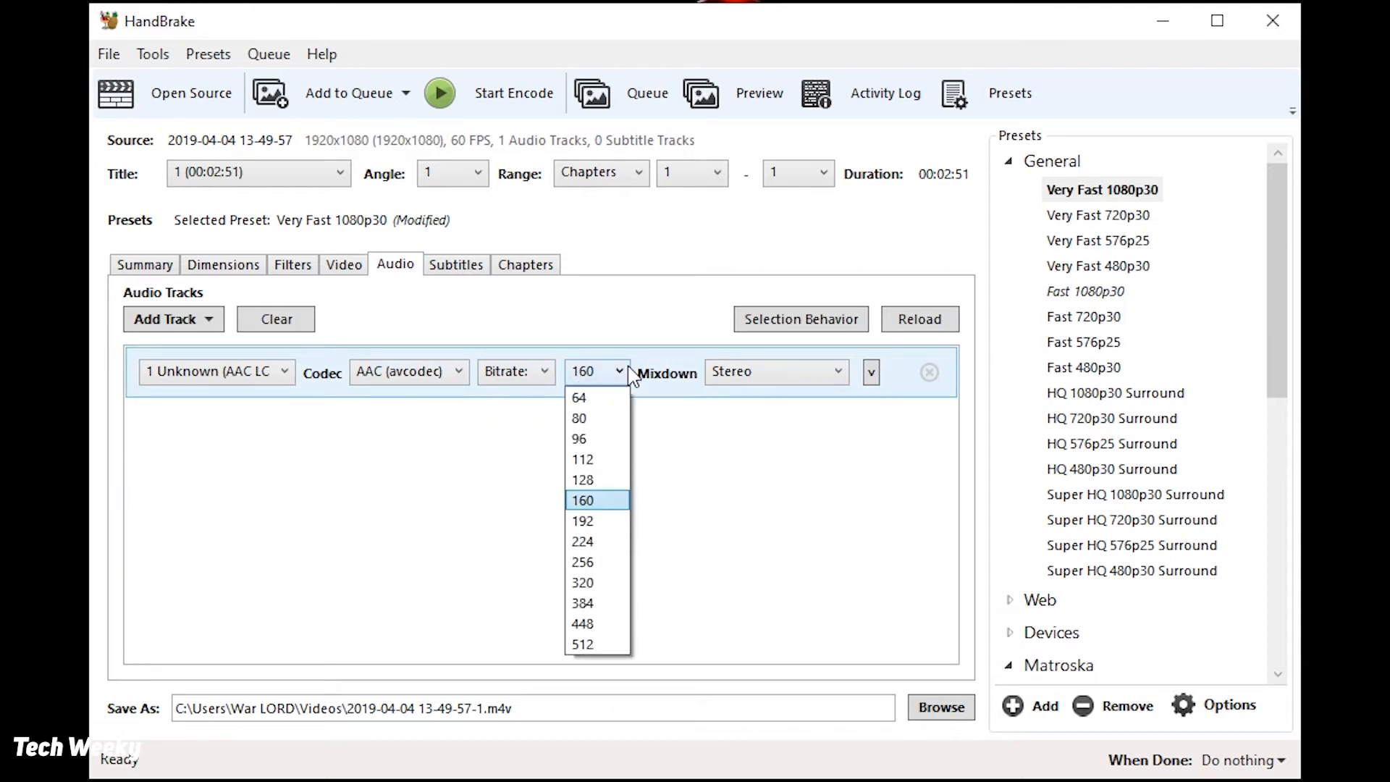
{"action": "left_click", "coordinate": [600, 480]}
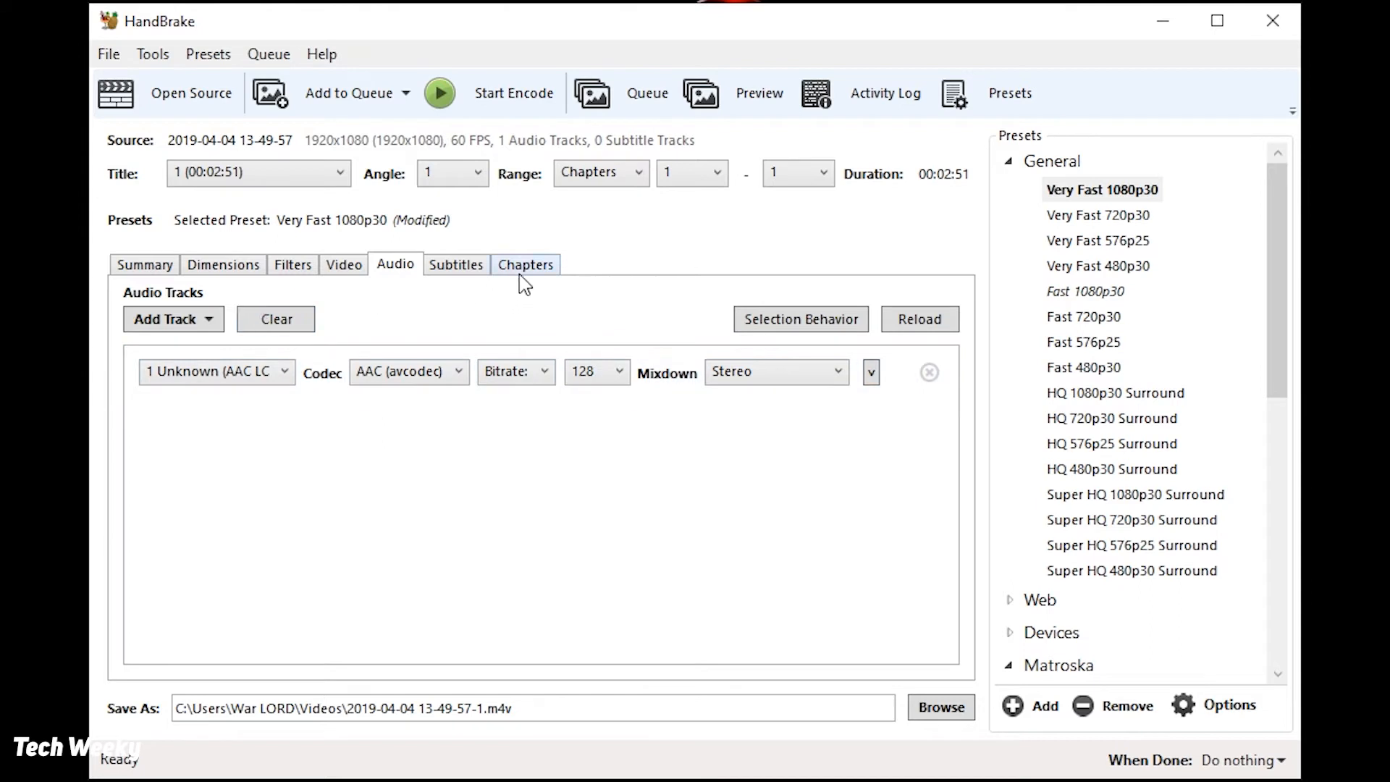
- Review the subtitle track options, the chapter marker settings and the audio track of the encode
{"action": "left_click", "coordinate": [470, 274]}
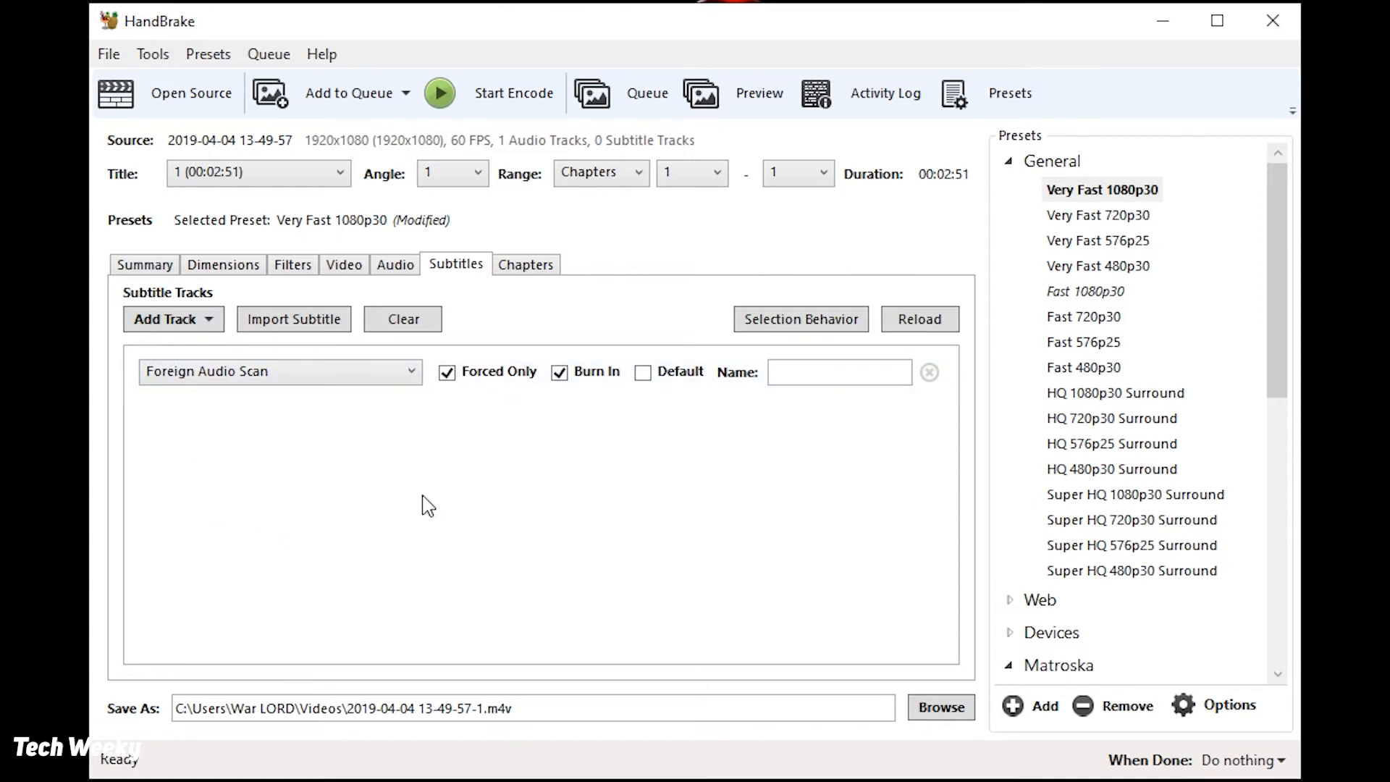
{"action": "left_click", "coordinate": [186, 326]}
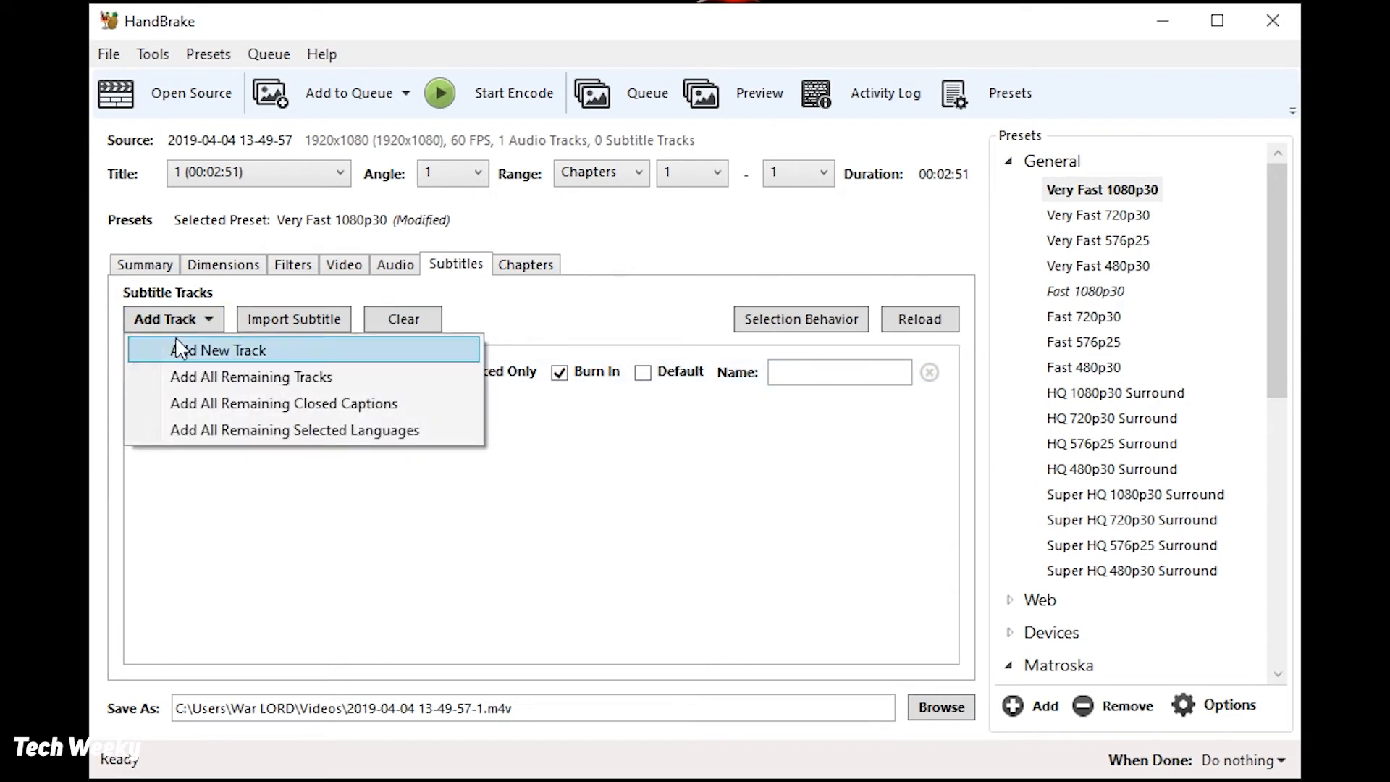
{"action": "left_click", "coordinate": [221, 300]}
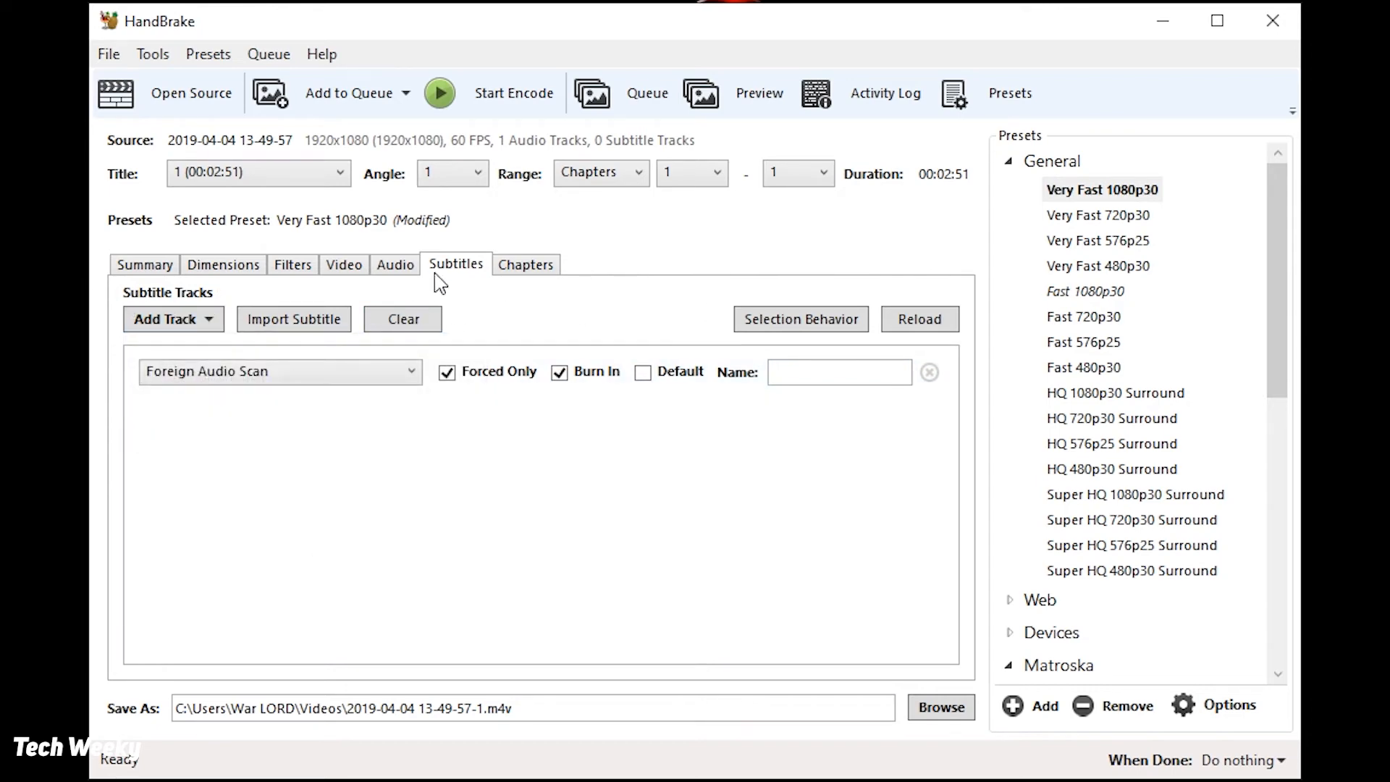
{"action": "left_click", "coordinate": [525, 281]}
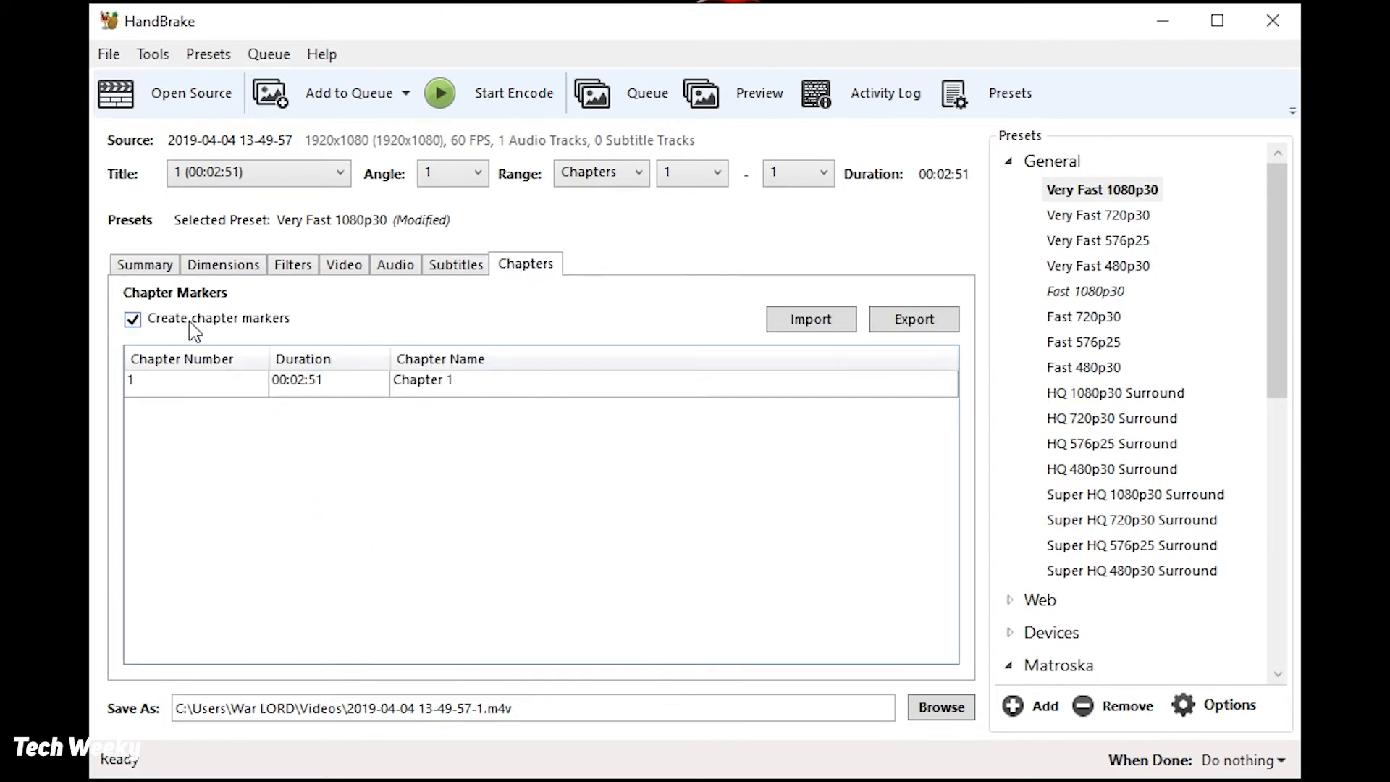
{"action": "left_click", "coordinate": [454, 265]}
{"action": "left_click", "coordinate": [393, 272]}
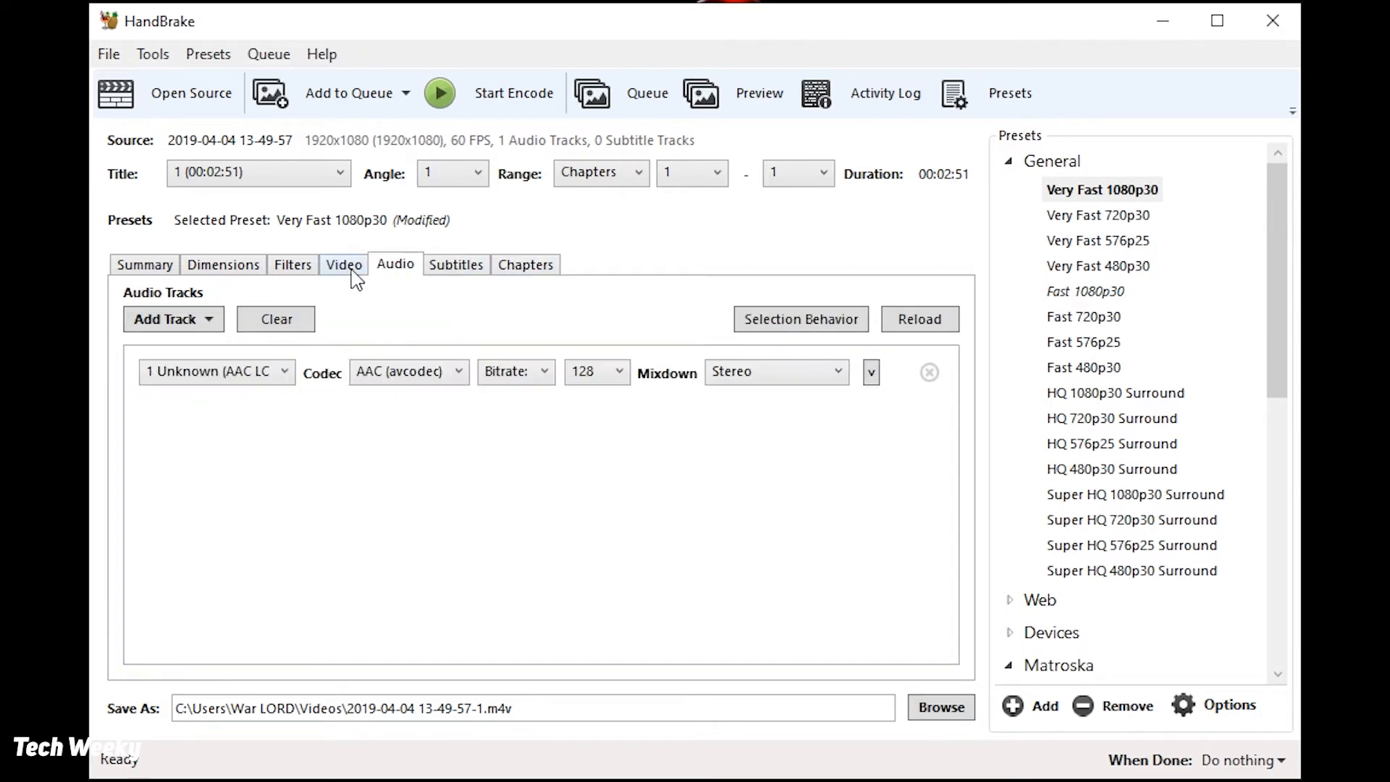
- Try an average video bitrate of 2000 kbps, clear it and return the quality mode to Constant Quality
{"action": "left_click", "coordinate": [352, 274]}
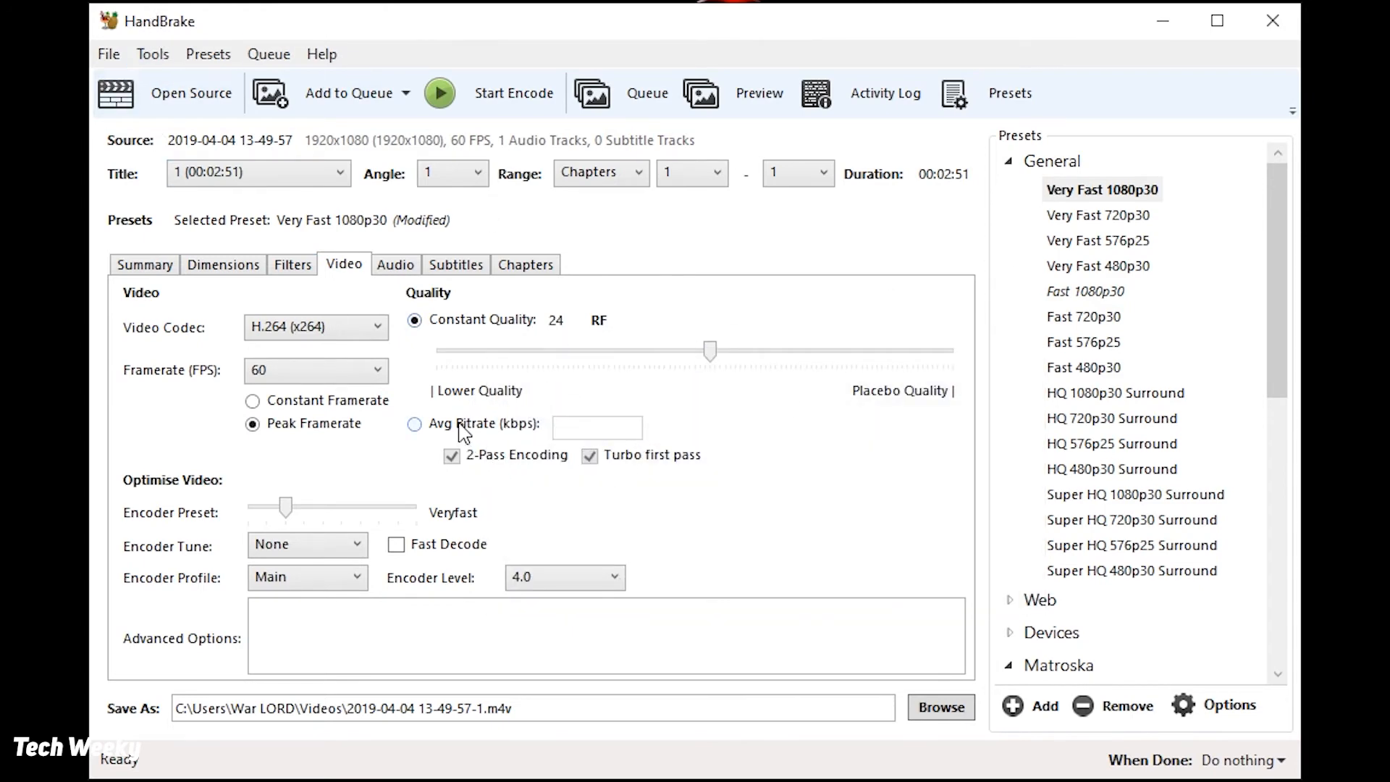
{"action": "mouse_move", "coordinate": [467, 435]}
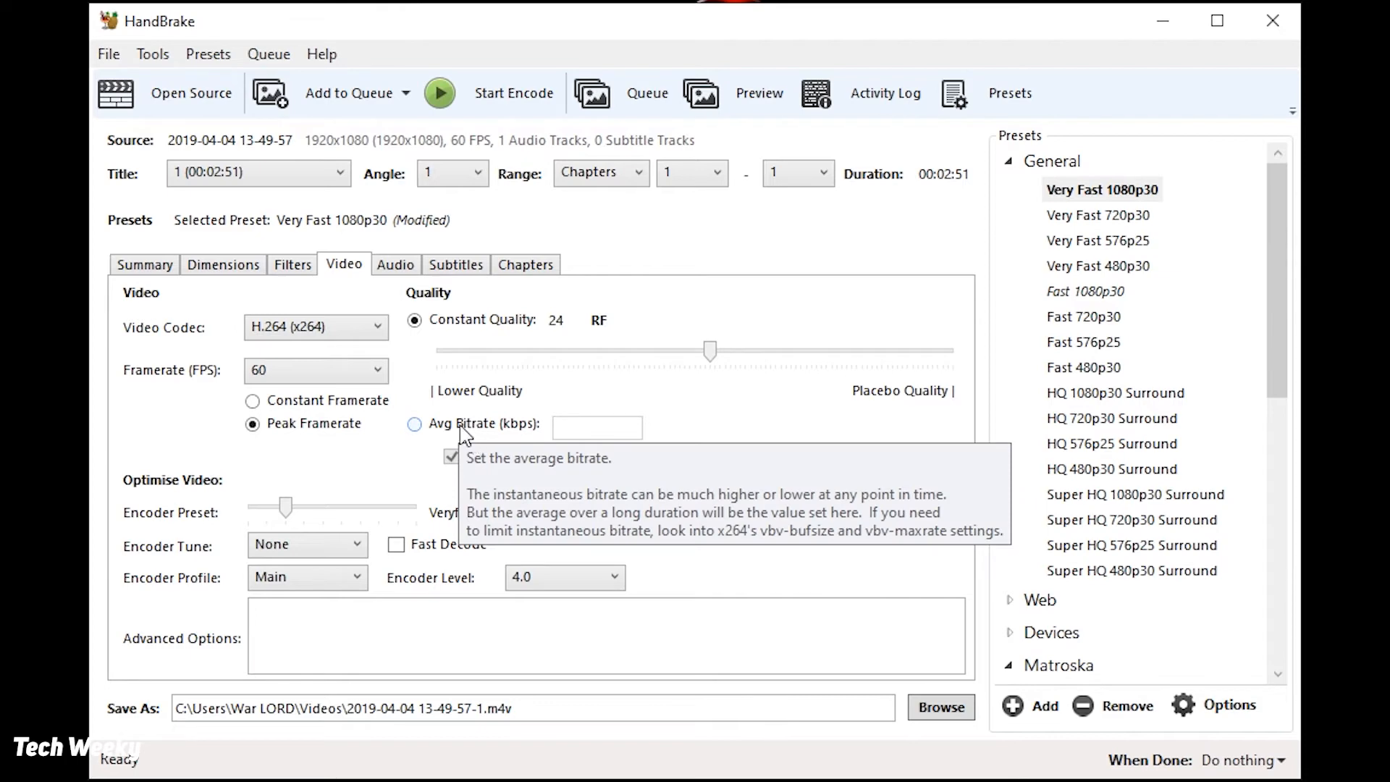
{"action": "left_click", "coordinate": [414, 424]}
{"action": "left_click", "coordinate": [606, 430]}
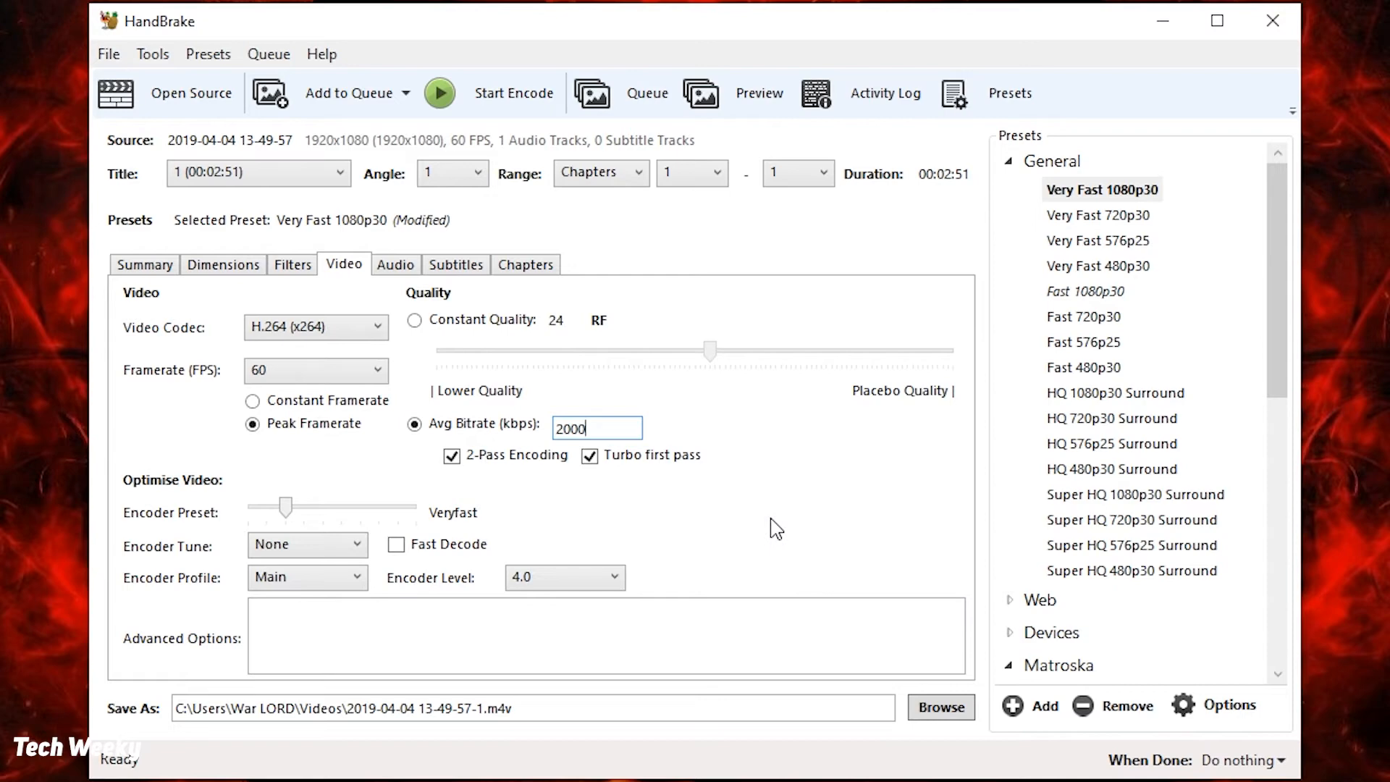
{"action": "key", "text": "BackSpace"}
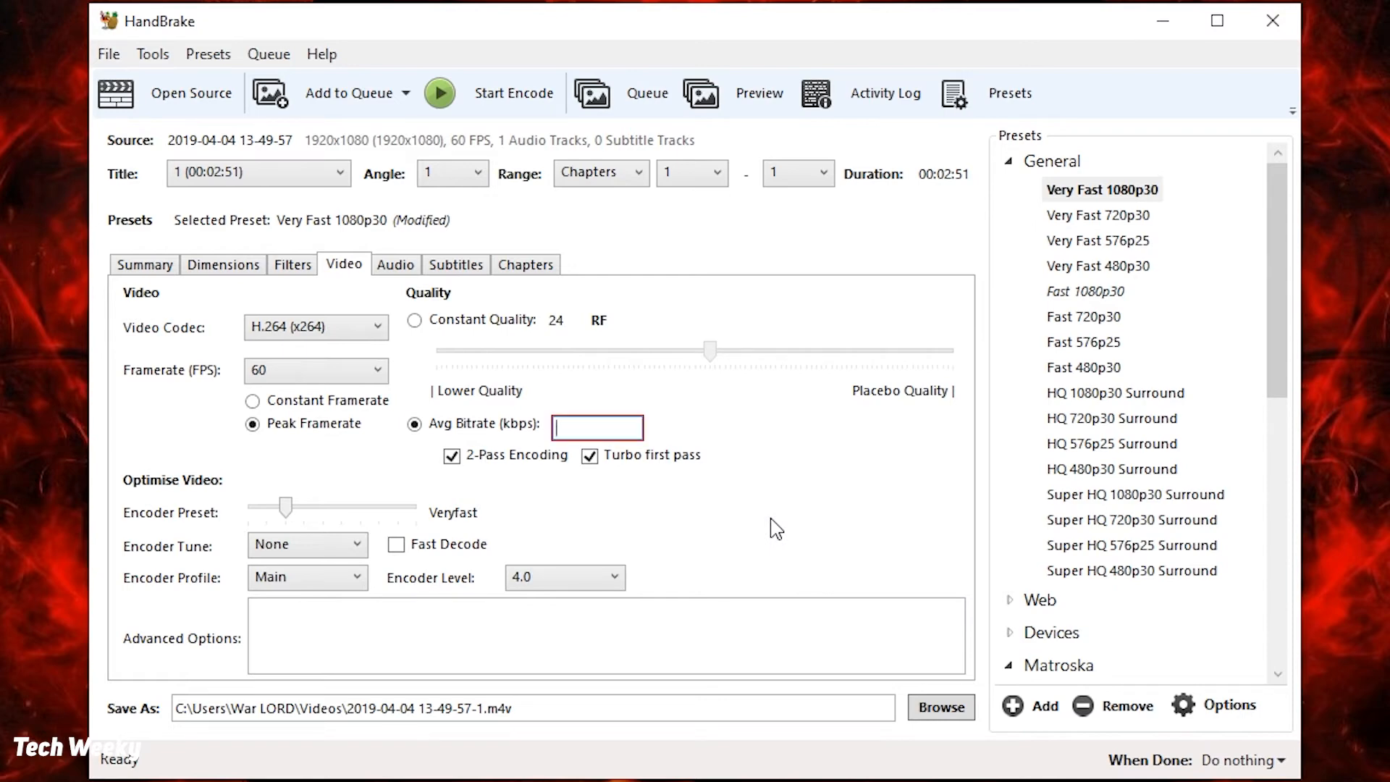
{"action": "left_click", "coordinate": [476, 325]}
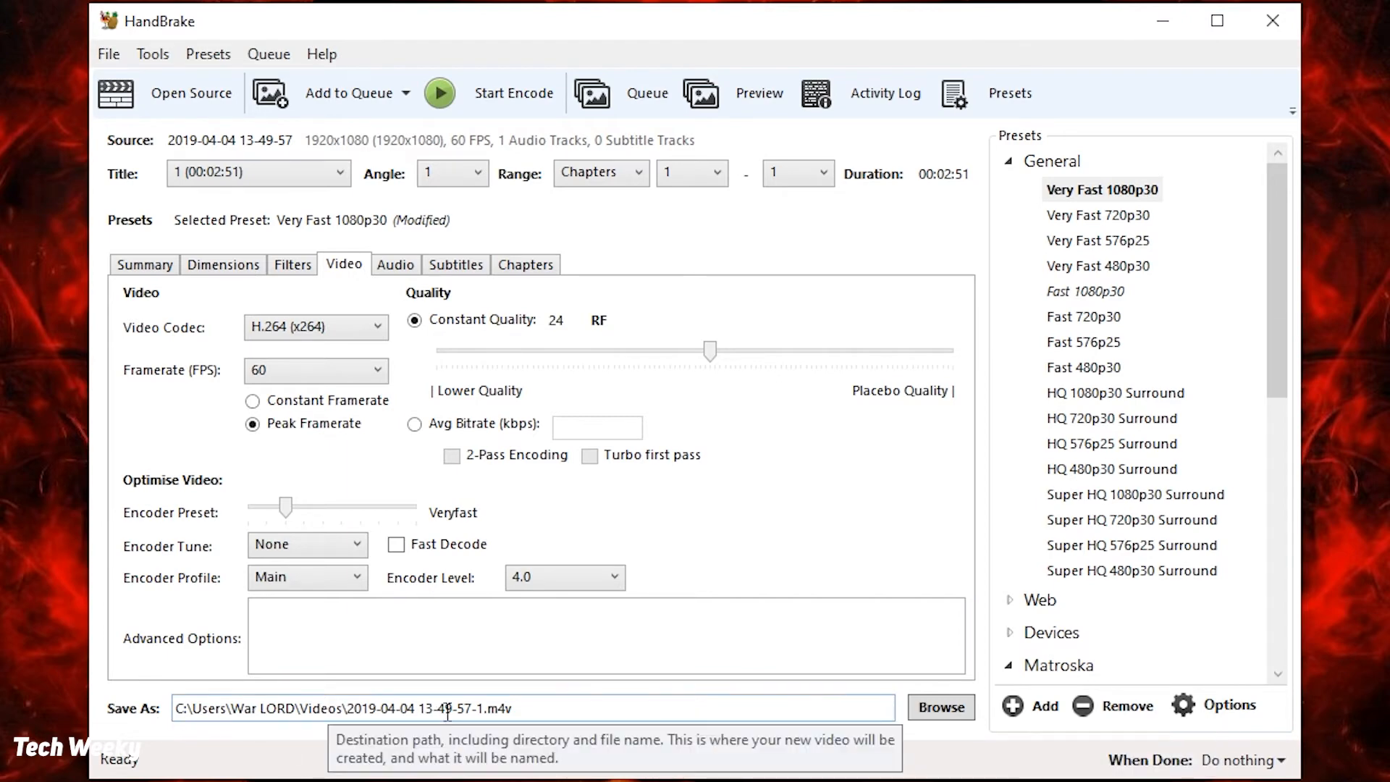
- Set the output destination to the Desktop with the file name Tech Weeky and the mp4 type
{"action": "left_click", "coordinate": [941, 707]}
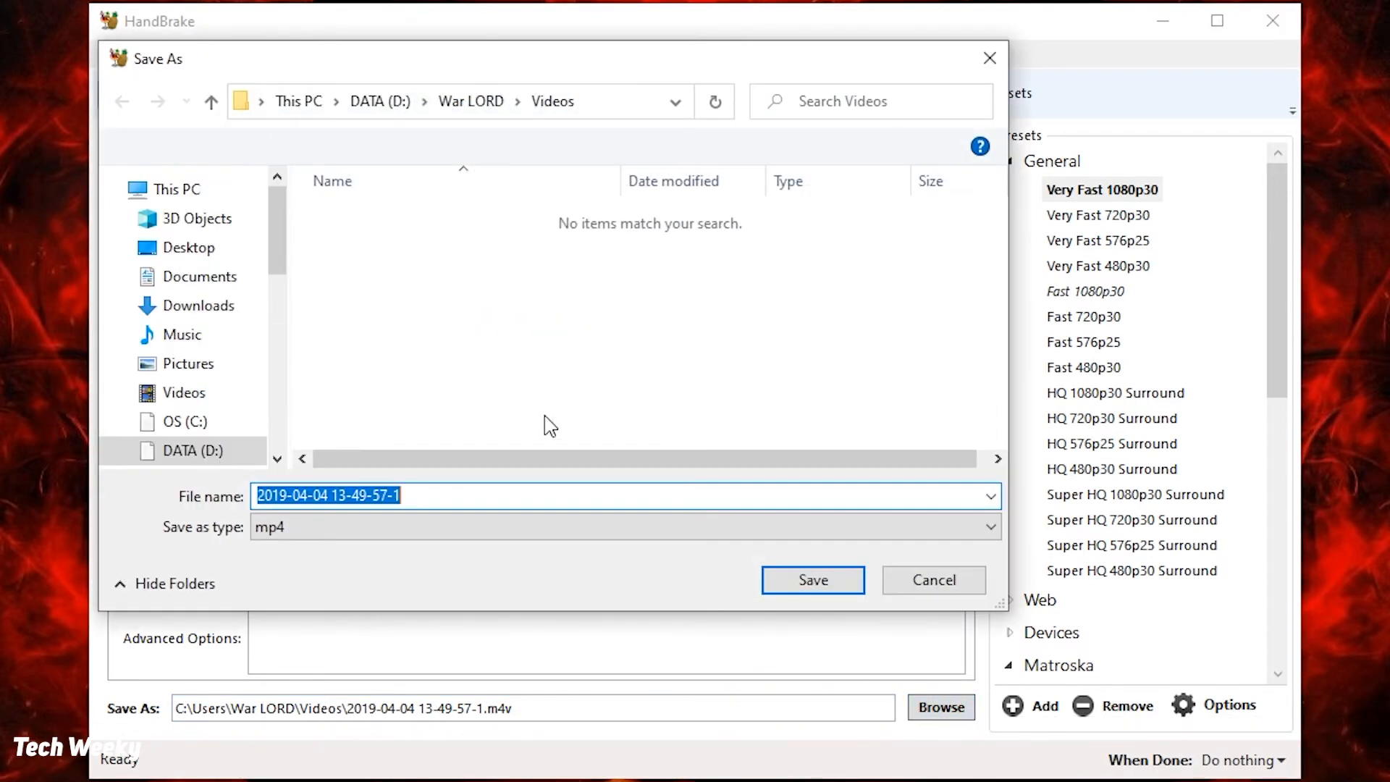
{"action": "left_click", "coordinate": [233, 253]}
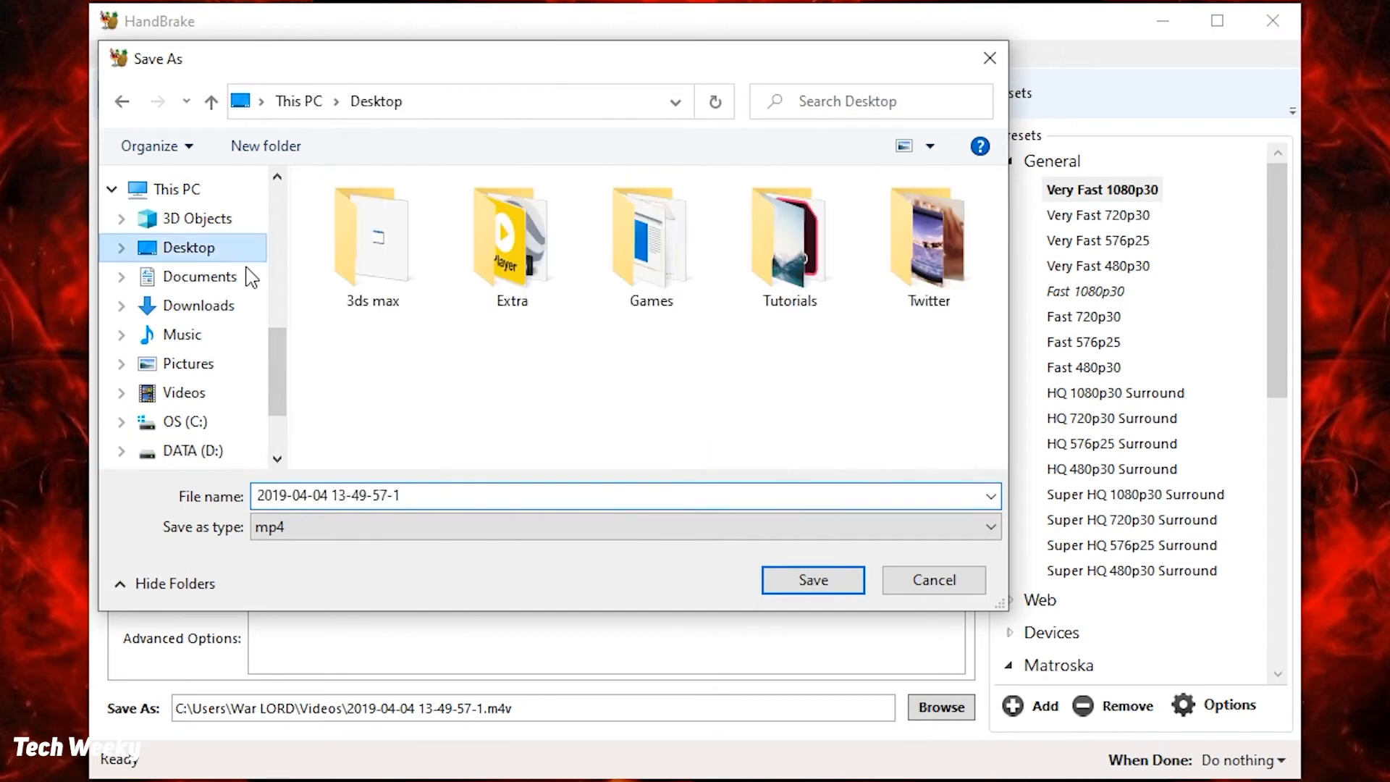
{"action": "left_click", "coordinate": [440, 497]}
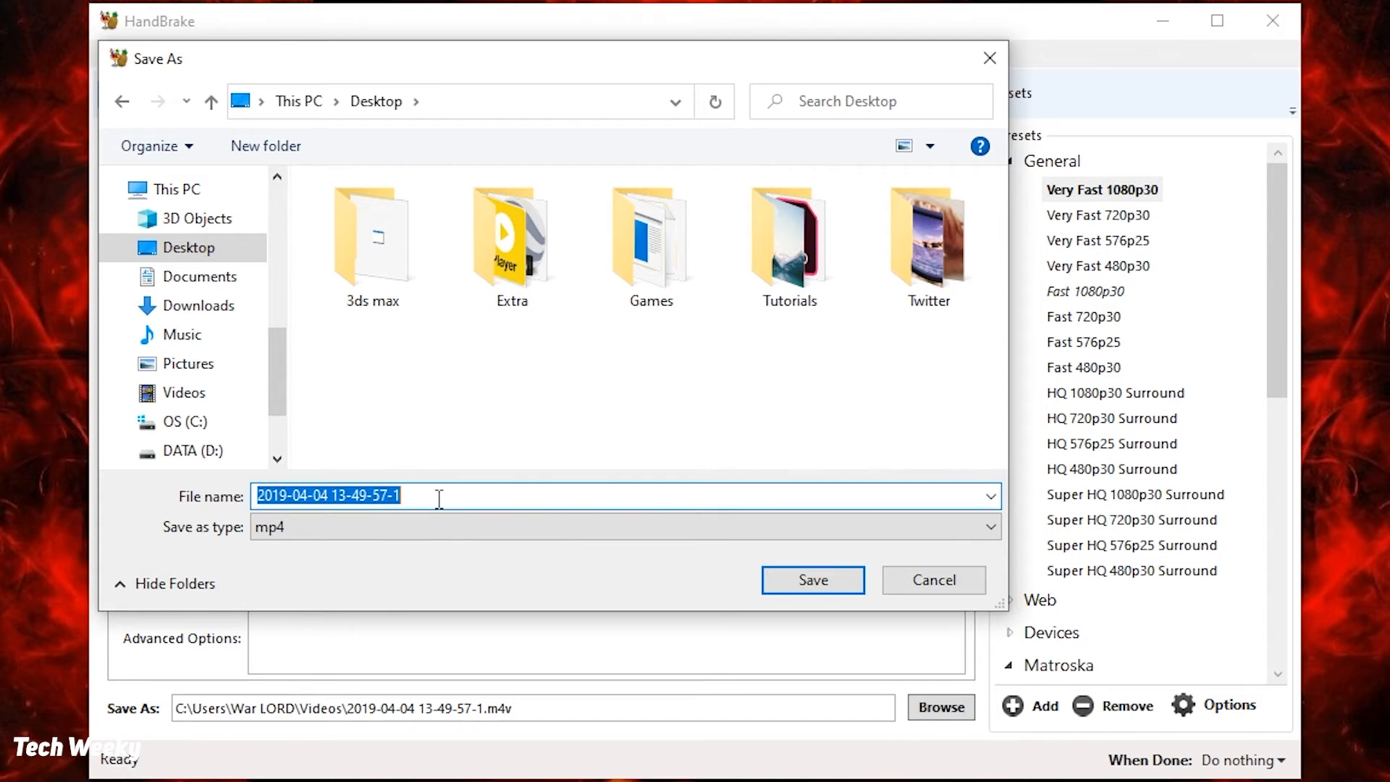
{"action": "type", "text": "Tech Weeky"}
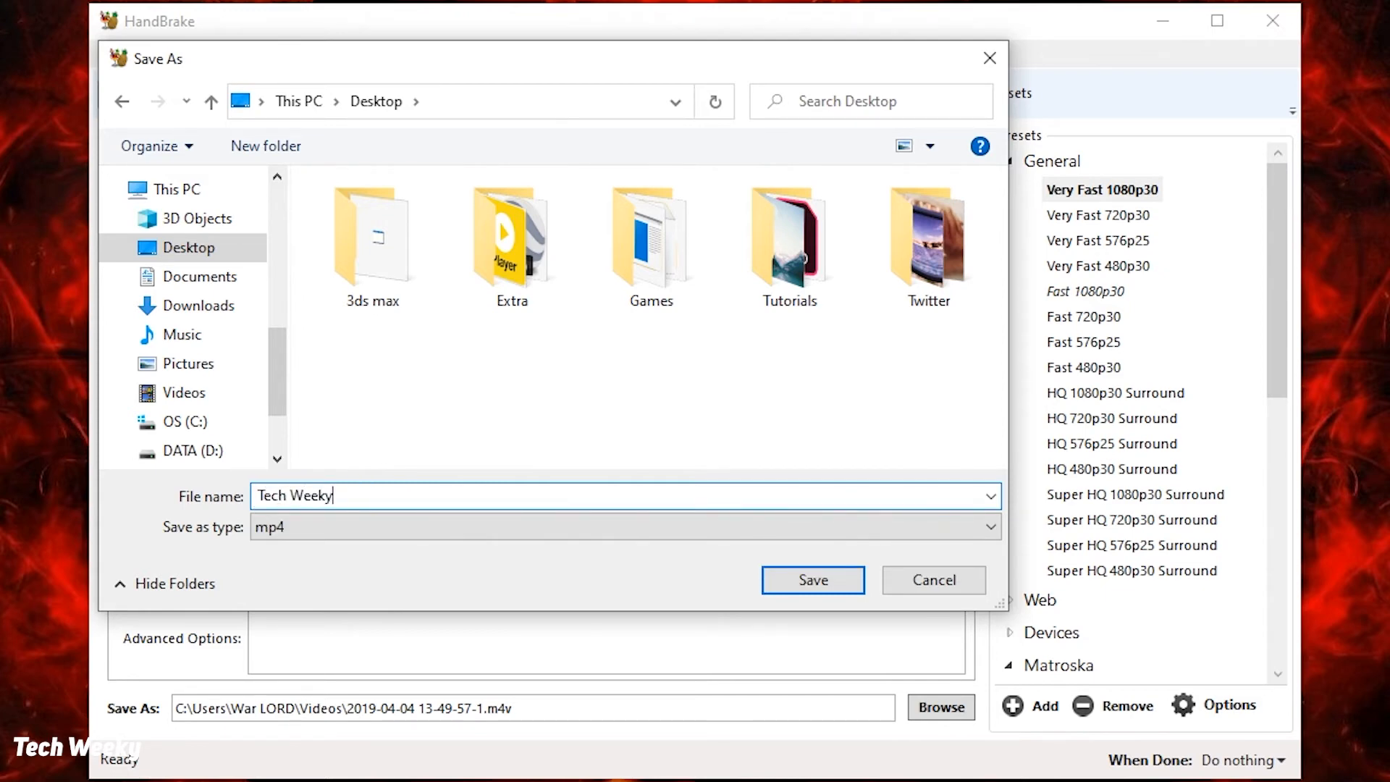
{"action": "left_click", "coordinate": [401, 529]}
{"action": "left_click", "coordinate": [402, 547]}
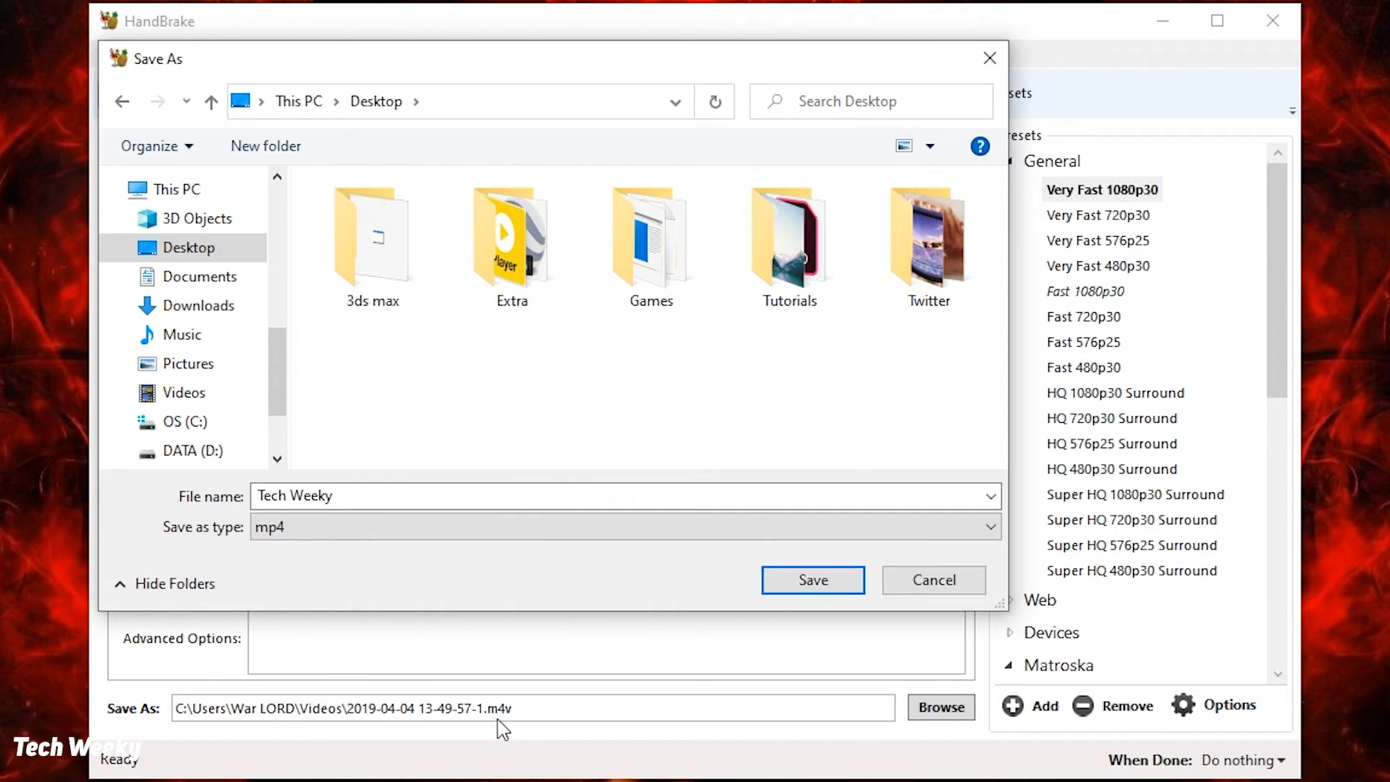
{"action": "left_click", "coordinate": [802, 585]}
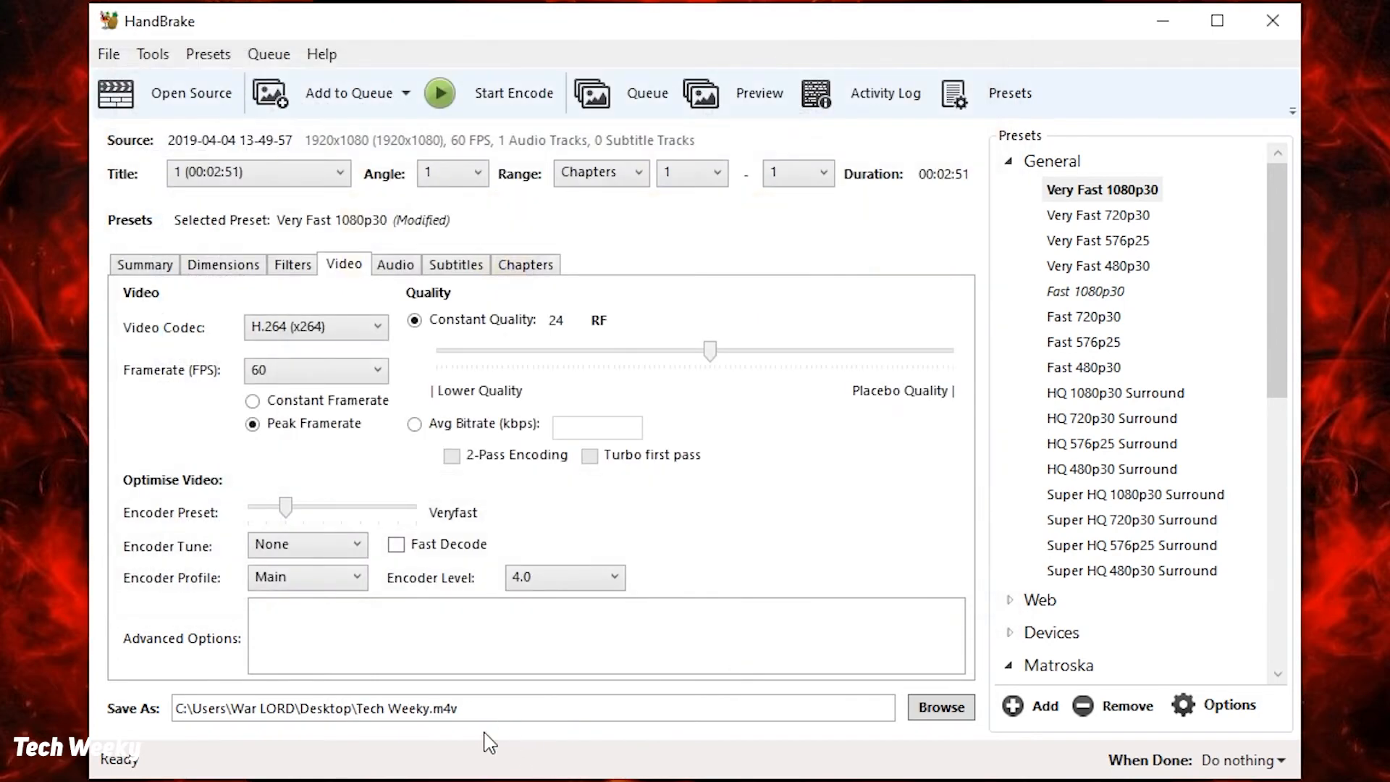
- Change the output file name to Tech Weeky.mp4 and start the encode
{"action": "left_click", "coordinate": [930, 708]}
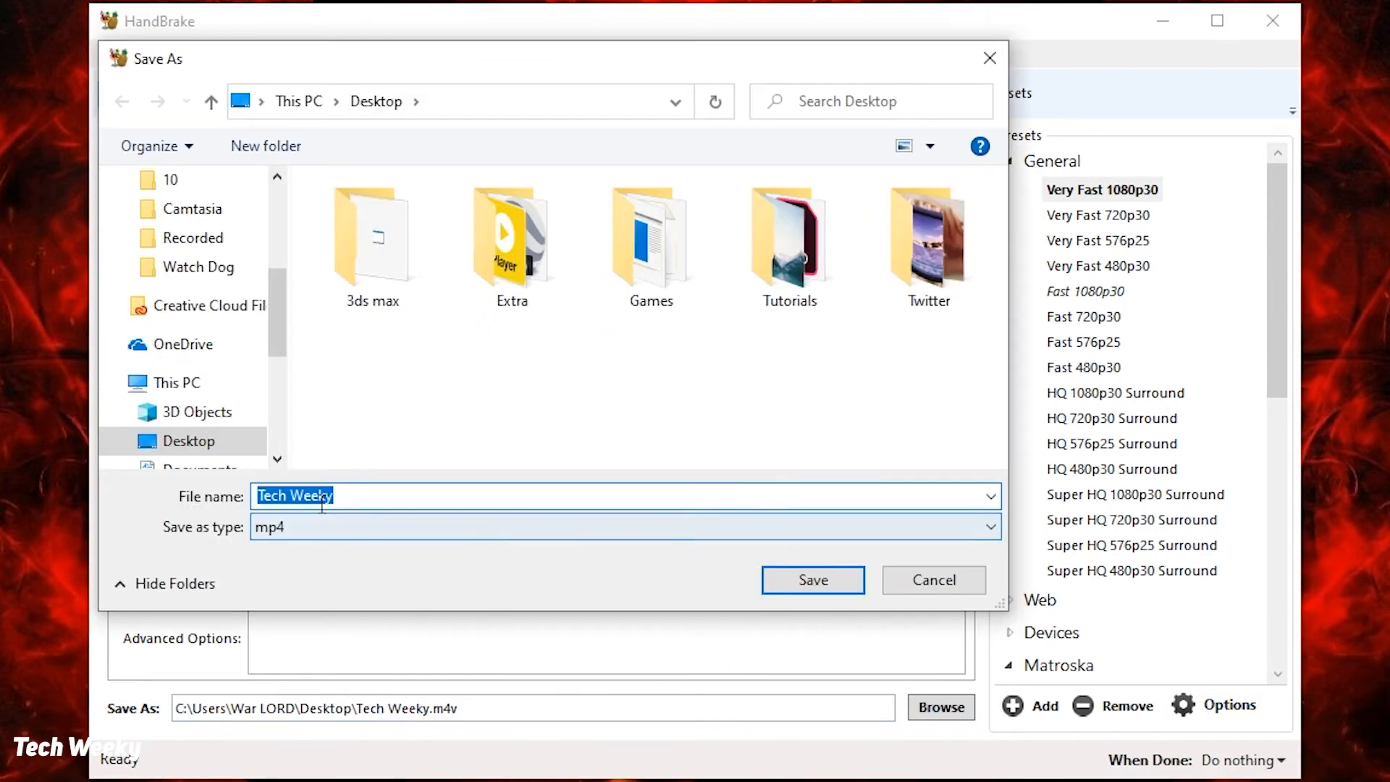
{"action": "left_click", "coordinate": [377, 498]}
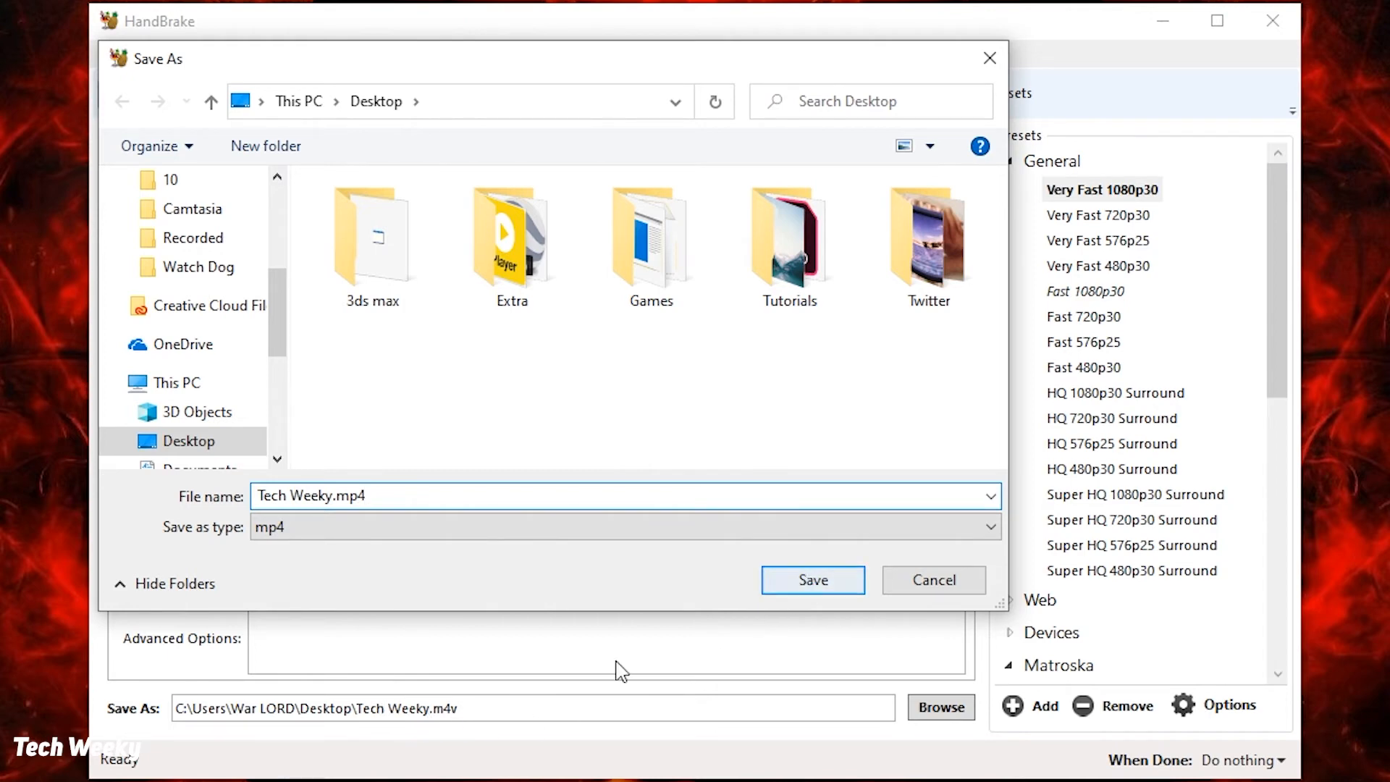
{"action": "left_click", "coordinate": [806, 577]}
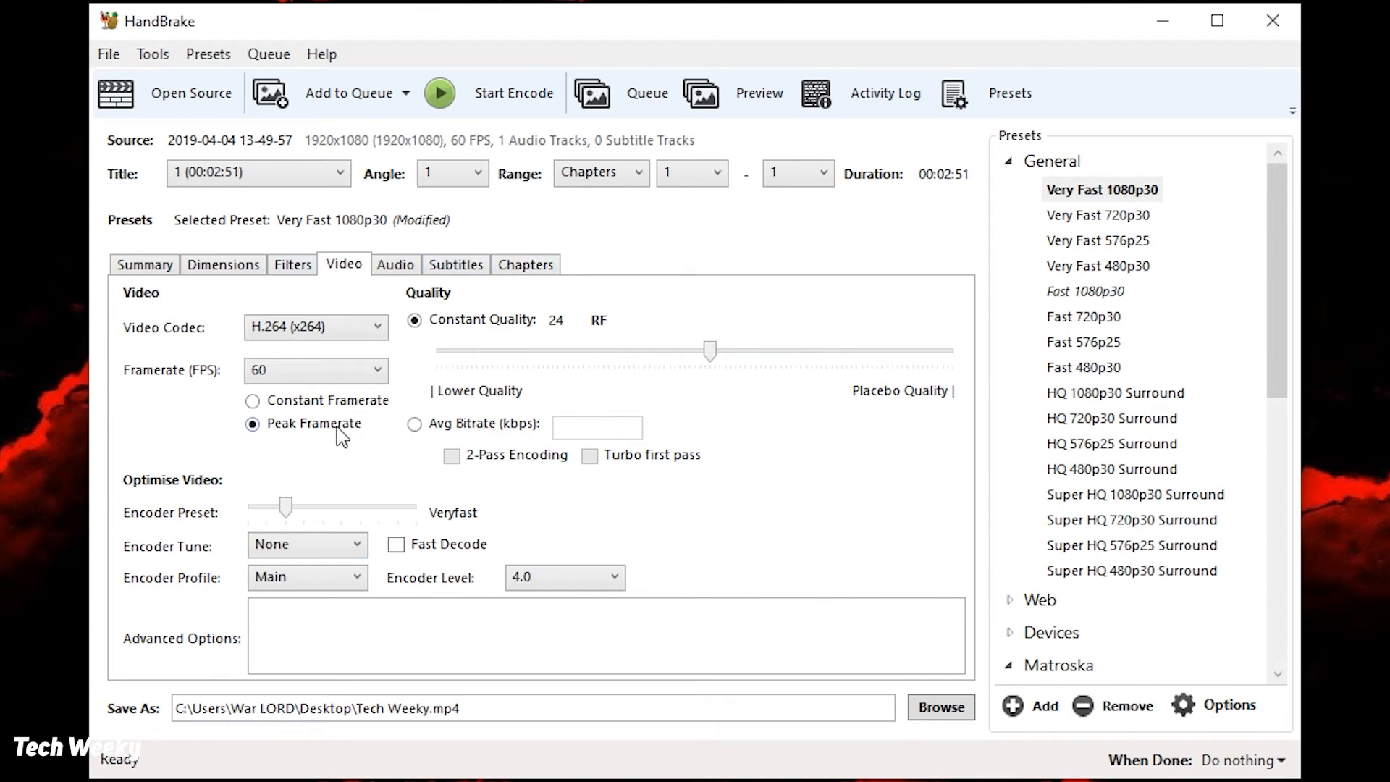
{"action": "left_click", "coordinate": [528, 108]}
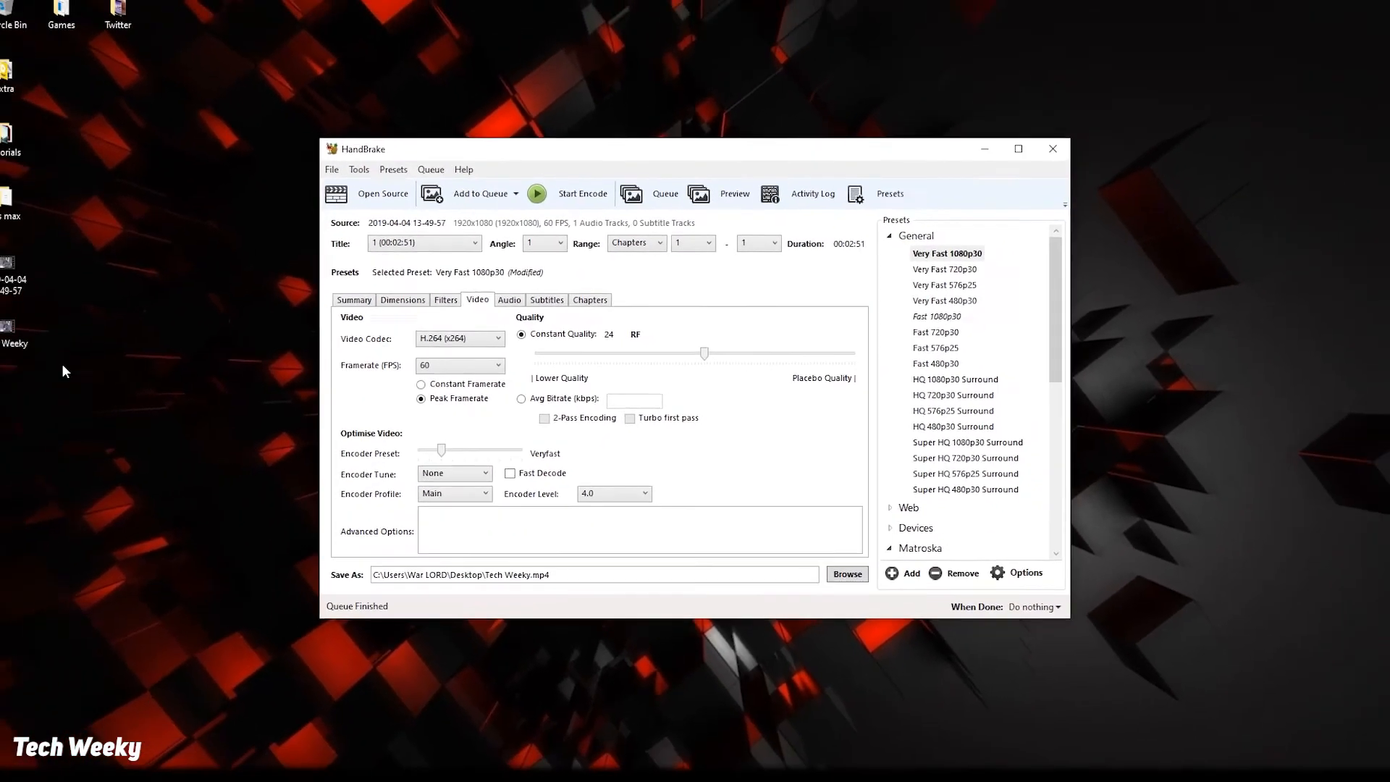
{"action": "left_click", "coordinate": [31, 333]}
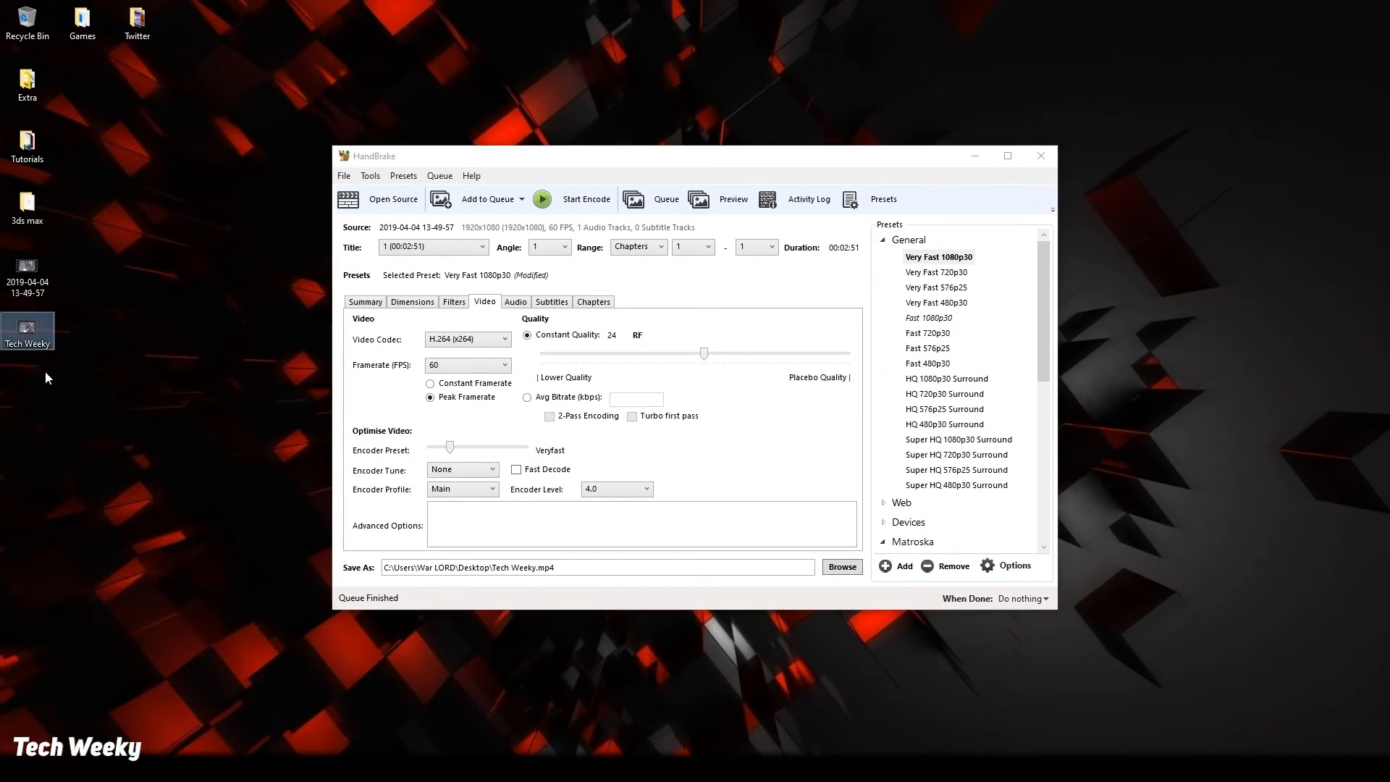
{"action": "mouse_move", "coordinate": [34, 333]}
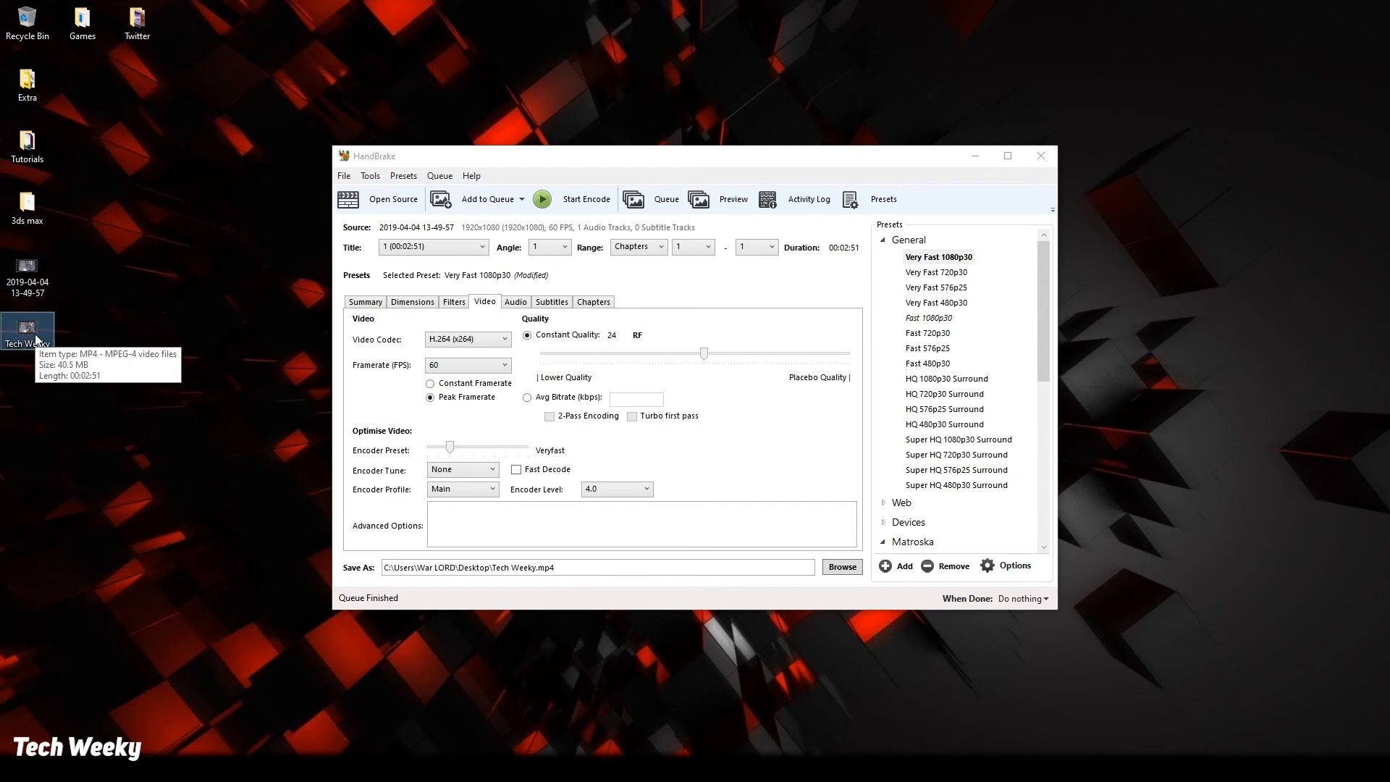
{"action": "mouse_move", "coordinate": [22, 280]}
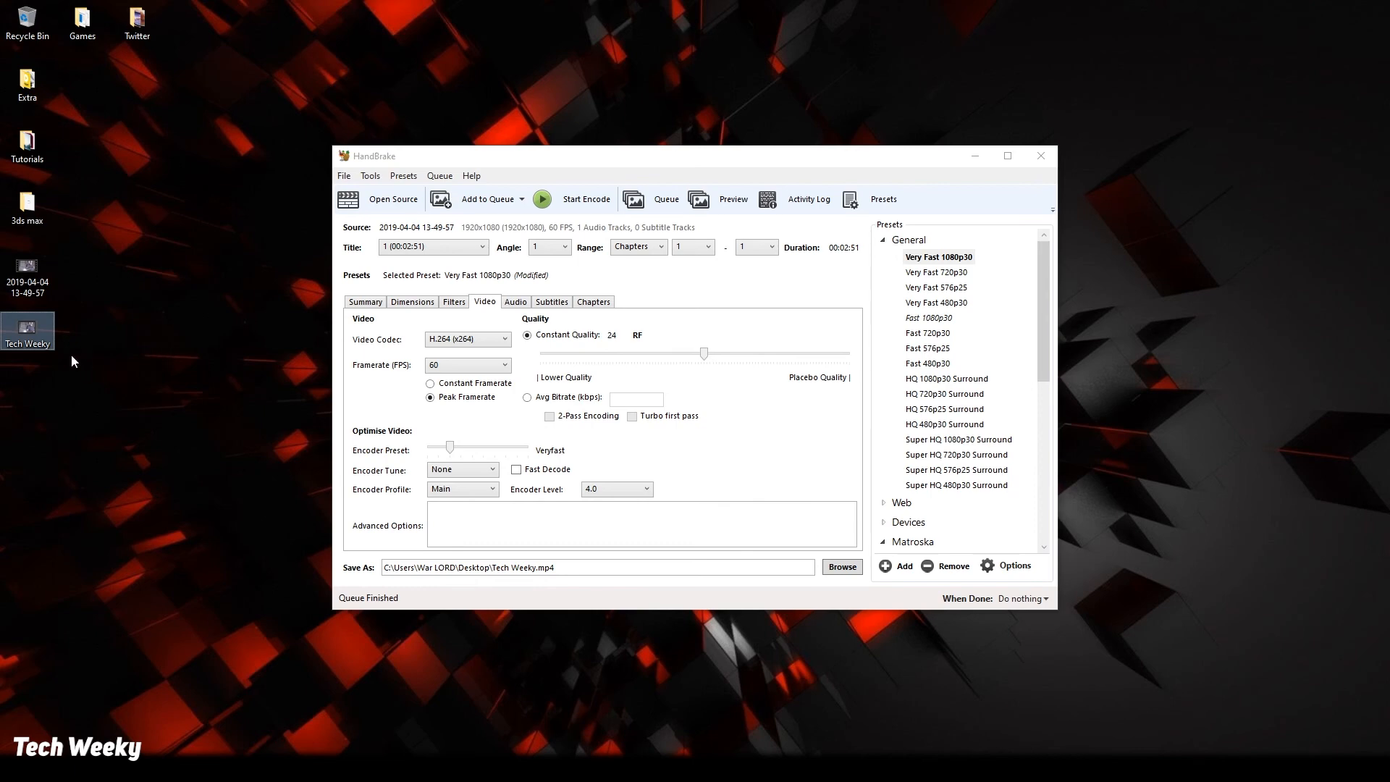
{"action": "right_click", "coordinate": [36, 337]}
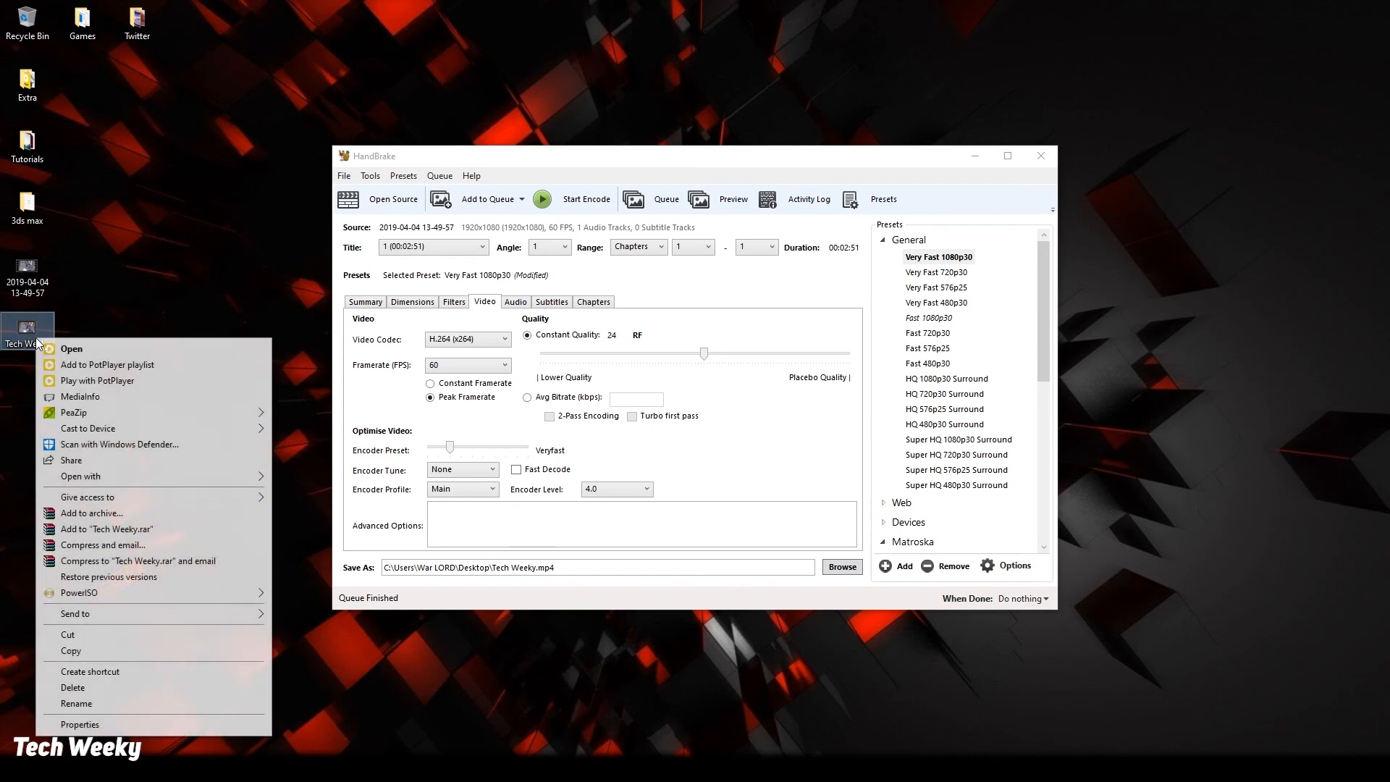
{"action": "left_click", "coordinate": [86, 726]}
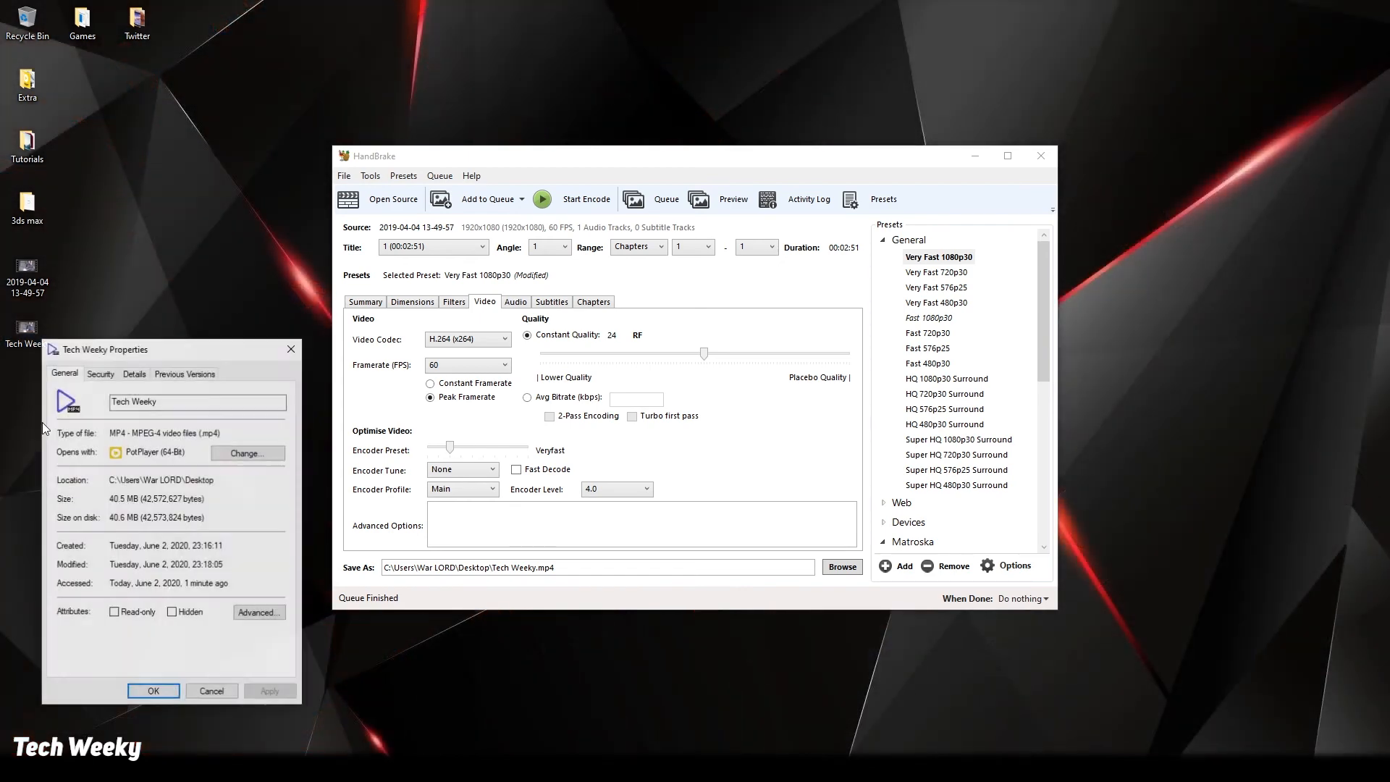
{"action": "left_click_drag", "start_coordinate": [145, 334], "coordinate": [525, 205]}
{"action": "right_click", "coordinate": [27, 270]}
{"action": "left_click", "coordinate": [80, 667]}
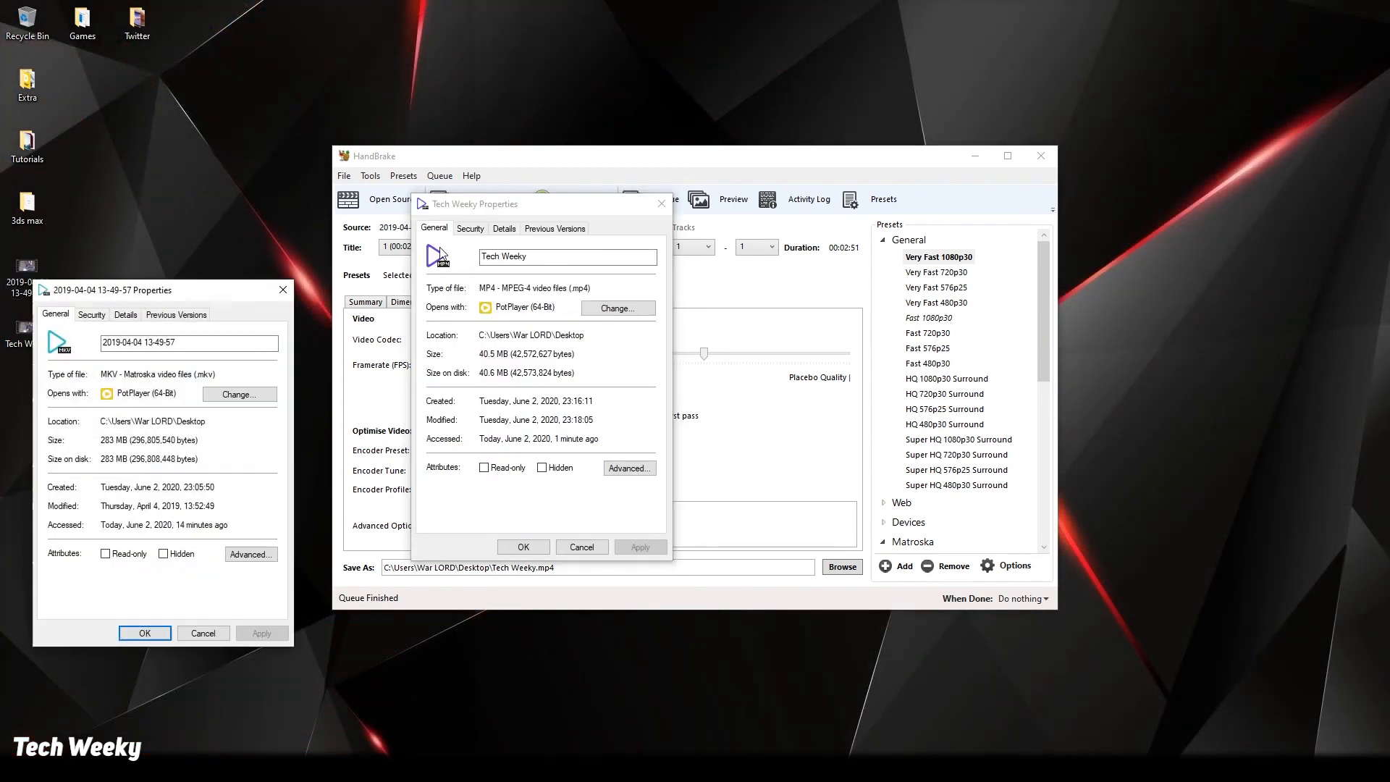
{"action": "left_click_drag", "start_coordinate": [190, 295], "coordinate": [299, 200]}
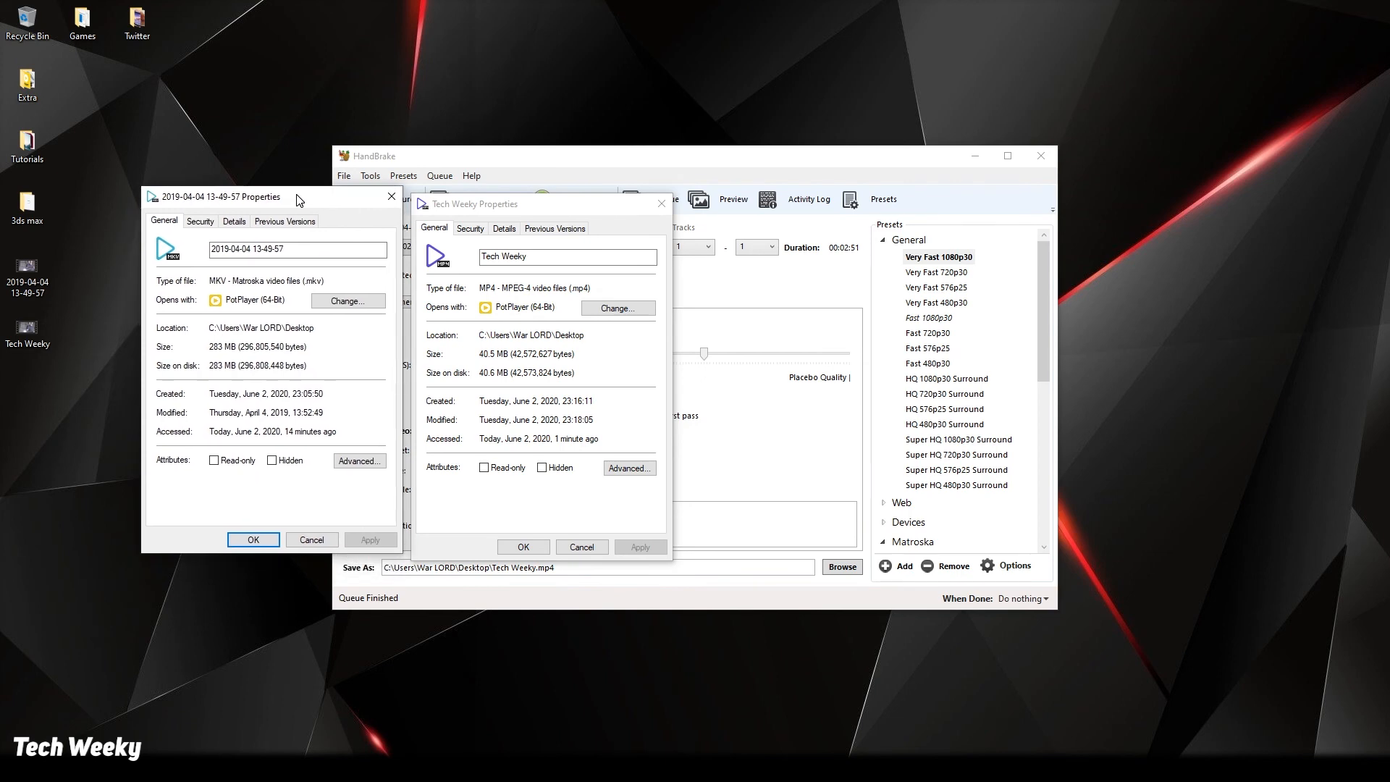
- Compare the resolution, bitrate and frame rate details of both videos and close their properties
{"action": "left_click", "coordinate": [236, 222]}
{"action": "left_click", "coordinate": [505, 227]}
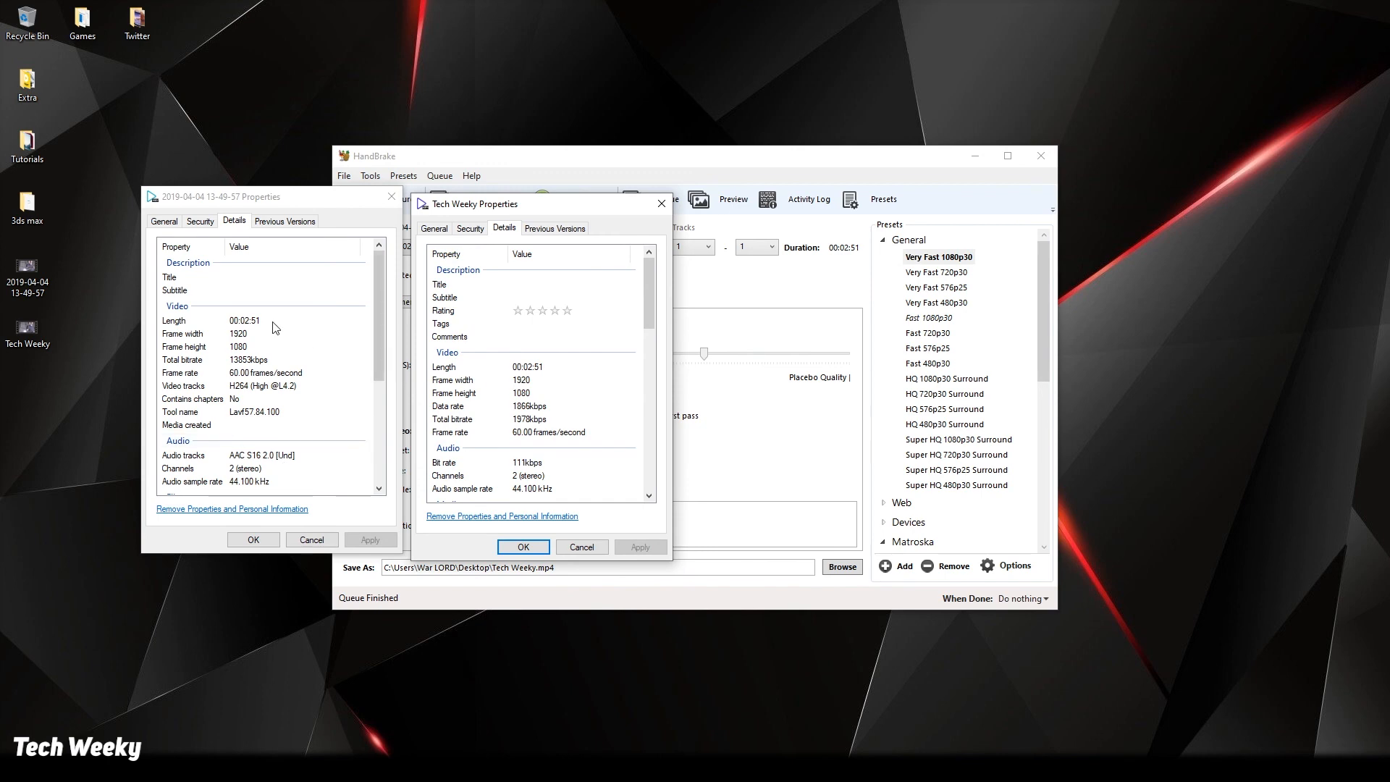
{"action": "left_click", "coordinate": [662, 202]}
{"action": "left_click", "coordinate": [391, 196]}
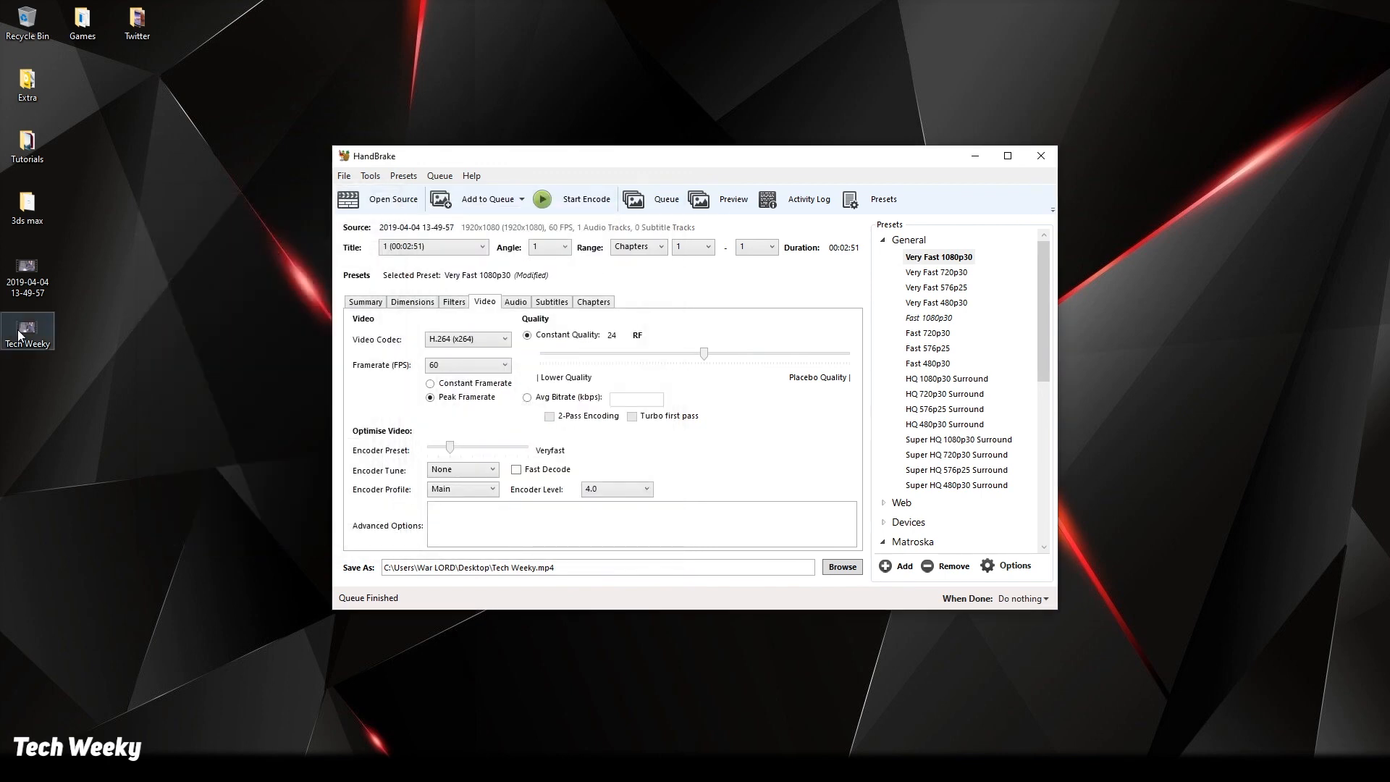
{"action": "double_click", "coordinate": [27, 274]}
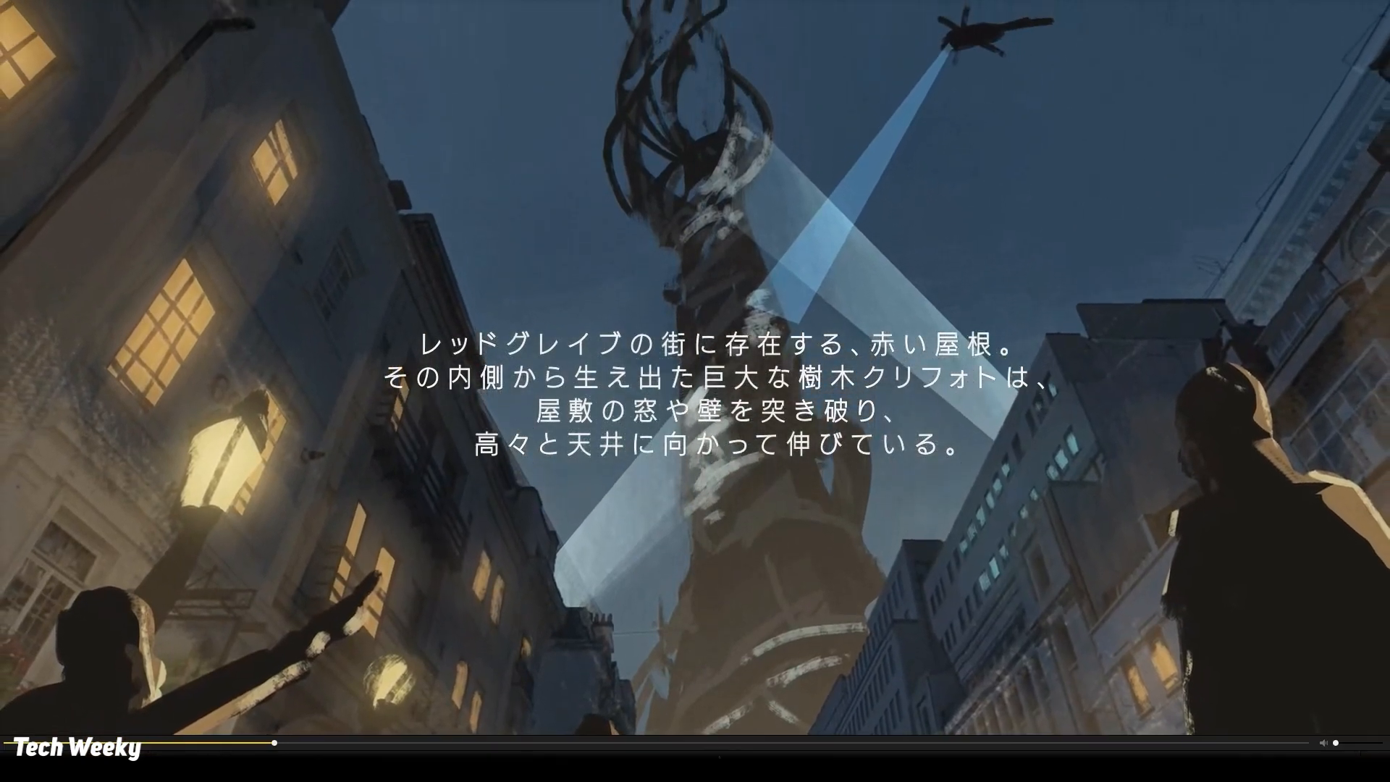
{"action": "left_click", "coordinate": [684, 741]}
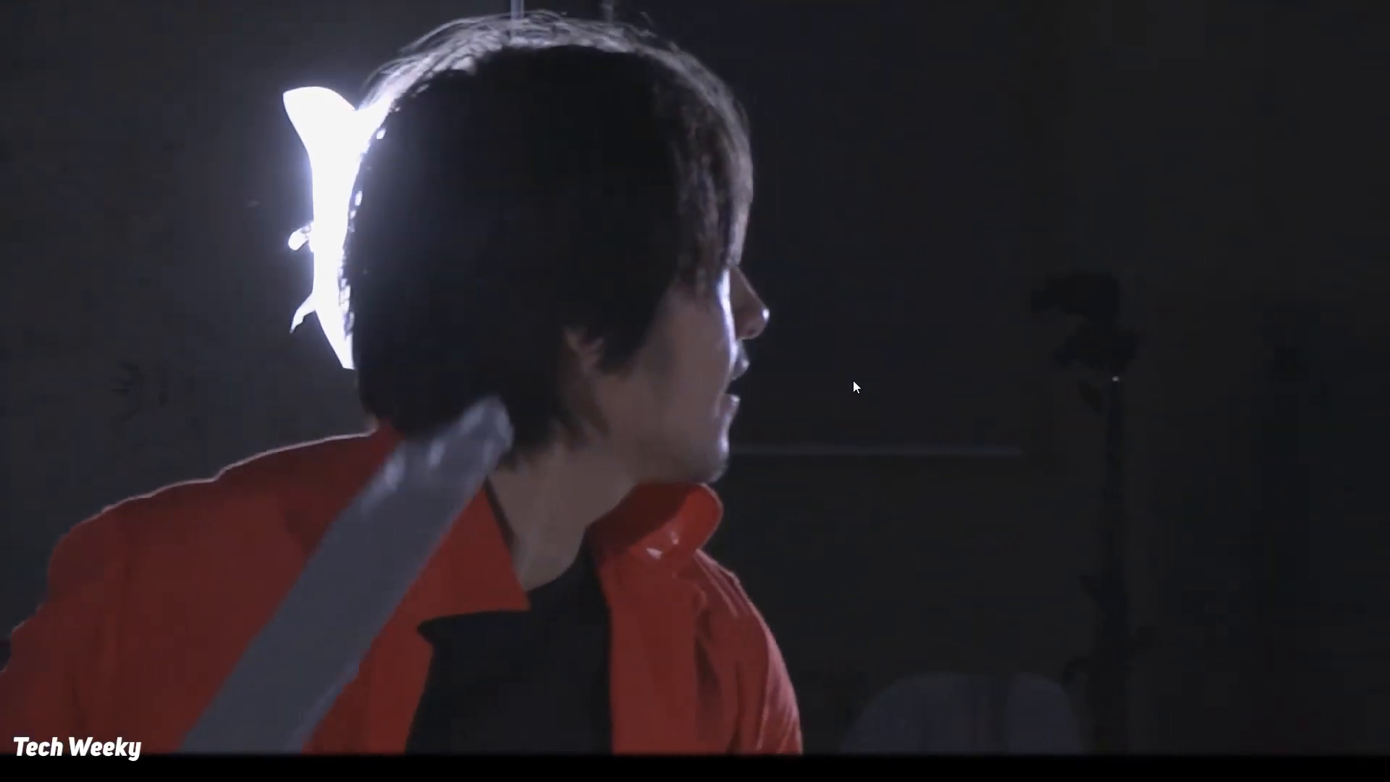
{"action": "left_click", "coordinate": [853, 382]}
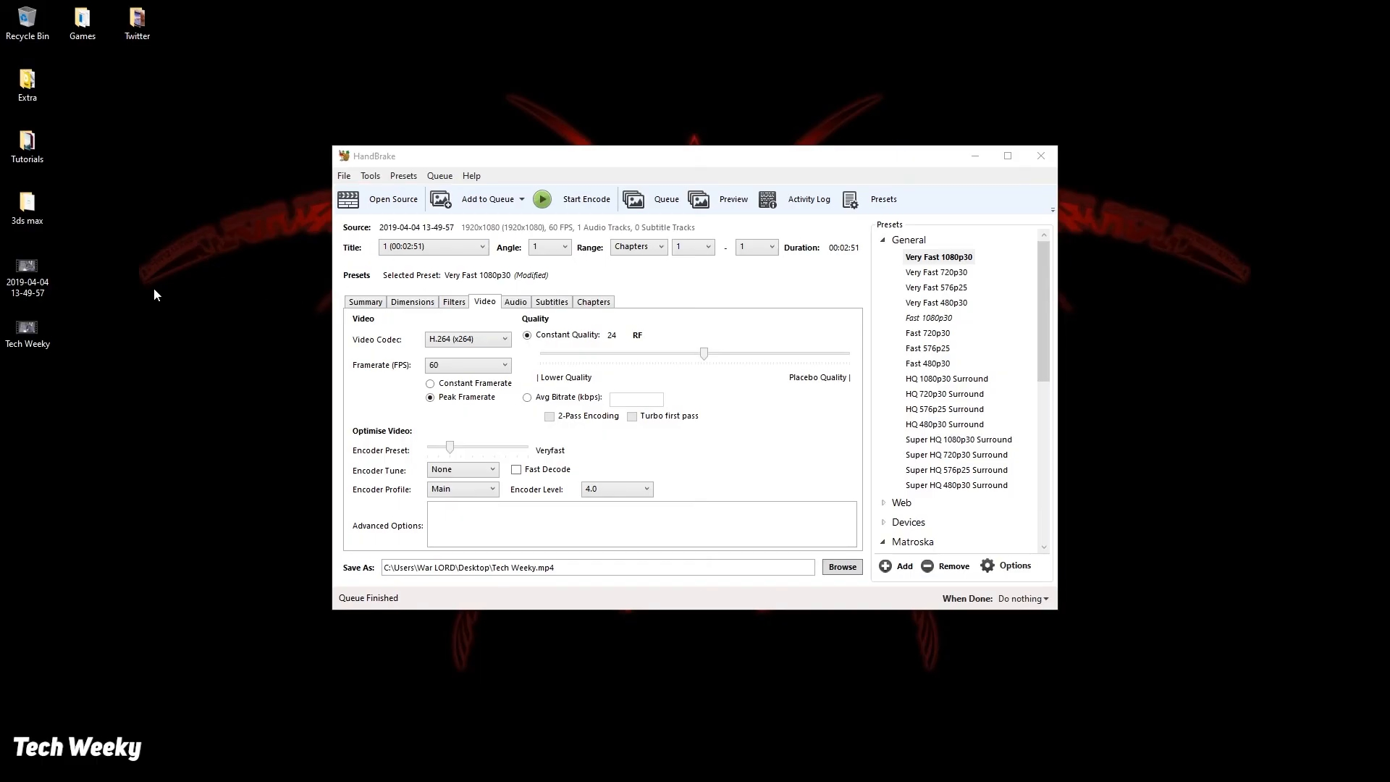
- Play the compressed Tech Weeky.mp4 full screen and skip to 00:01:28 to check its picture quality
{"action": "key", "text": "Return"}
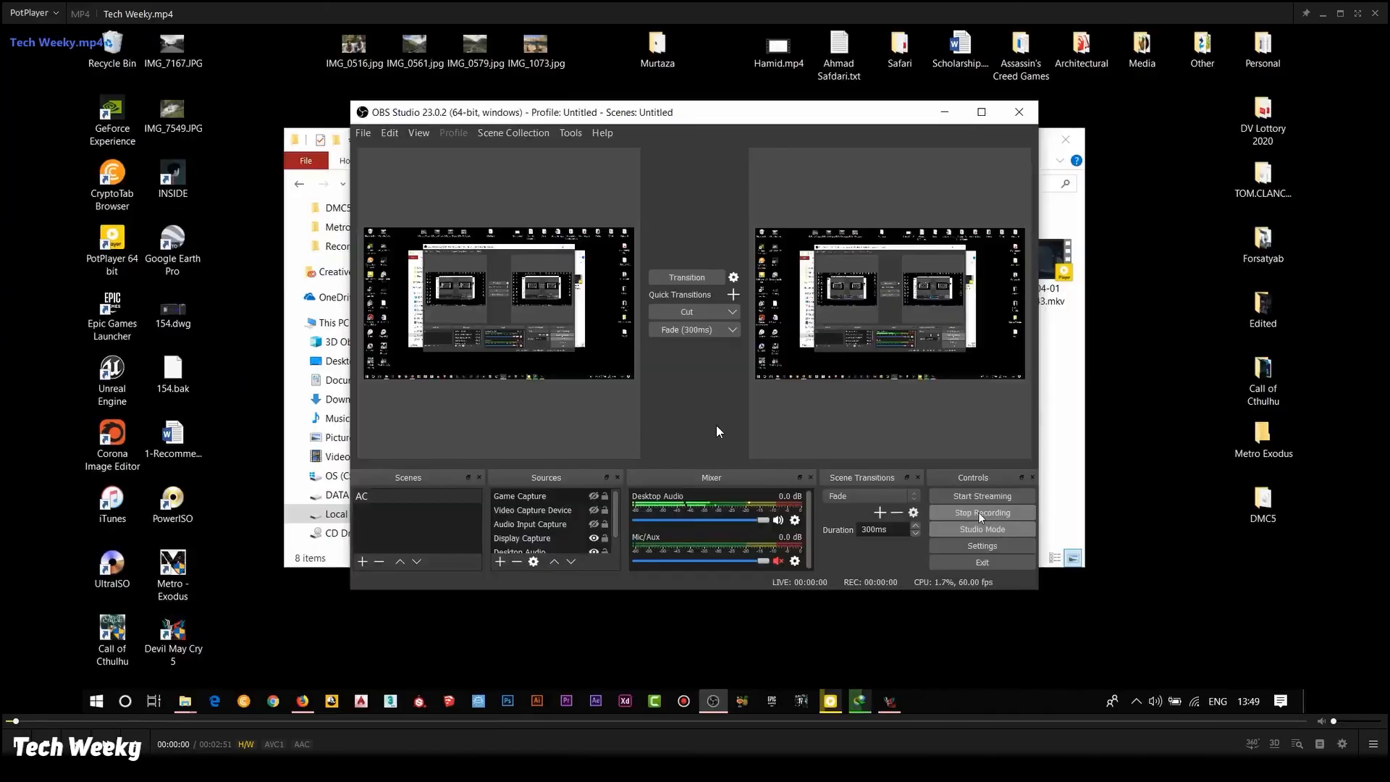
{"action": "key", "text": "Return"}
{"action": "left_click", "coordinate": [678, 745]}
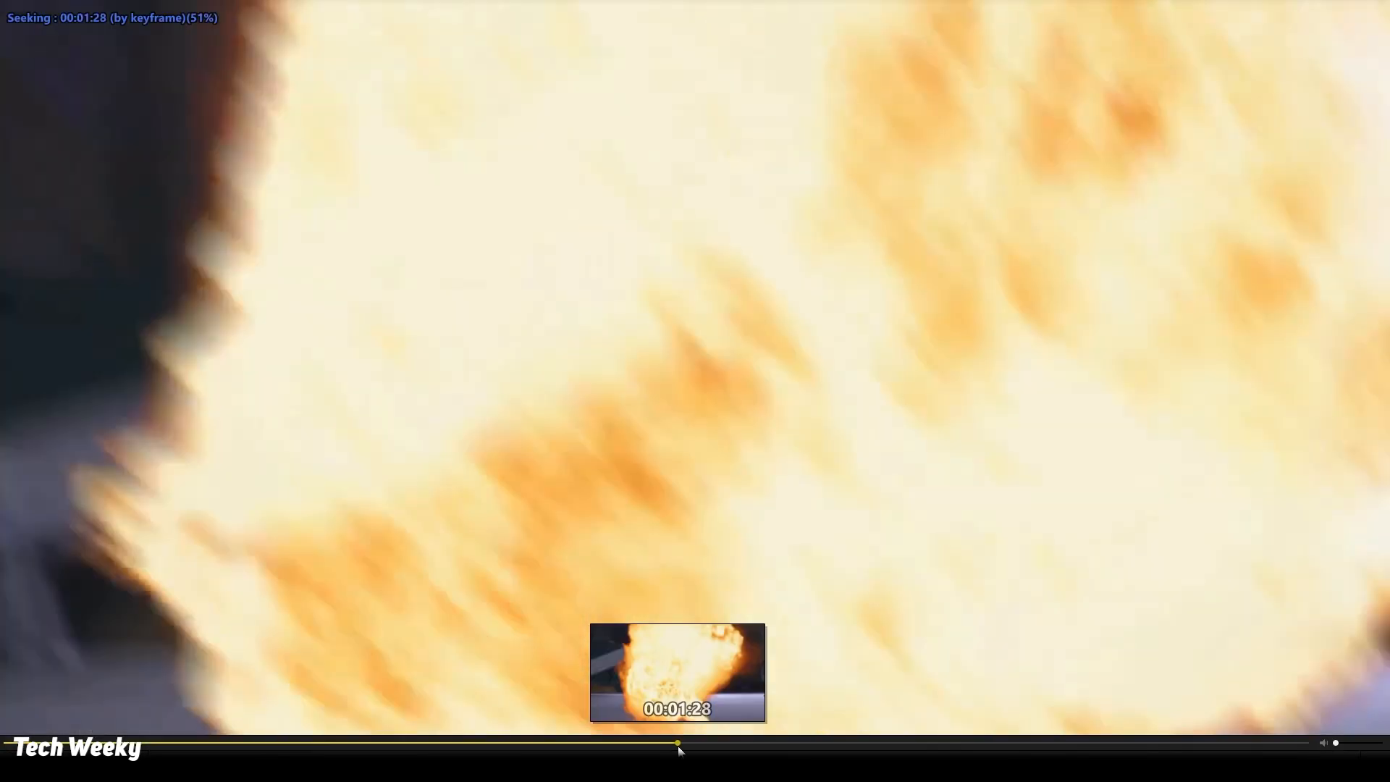